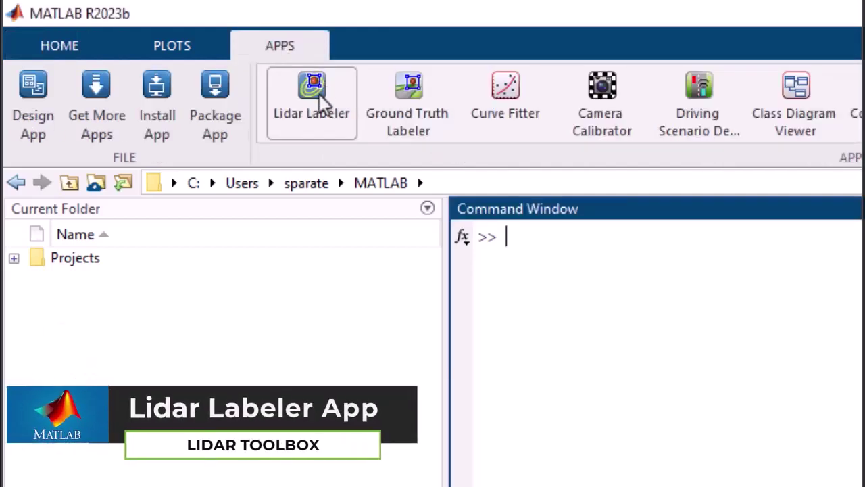
Step: Open Lidar Labeler and load the TrackingDataset2 point cloud
left_click(320, 98)
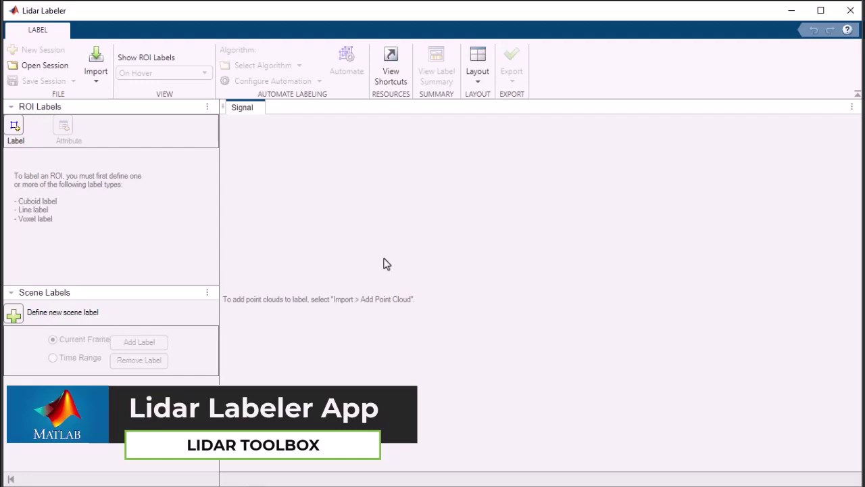
left_click(96, 71)
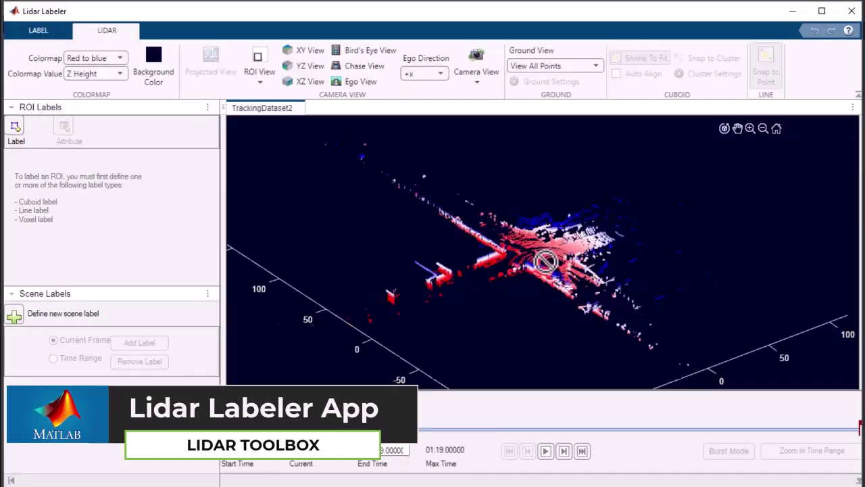
scroll(545, 261, "up", 6)
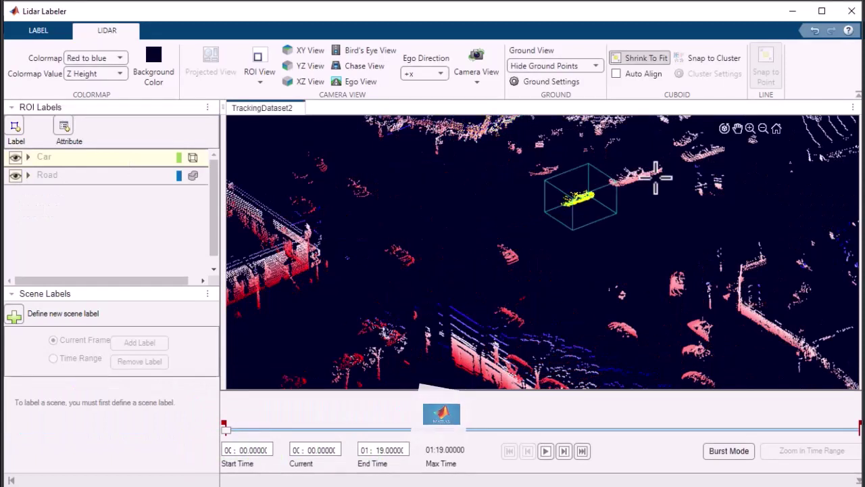
Step: Place Car cuboids on ten vehicles in the point cloud
left_click(677, 286)
left_click(620, 328)
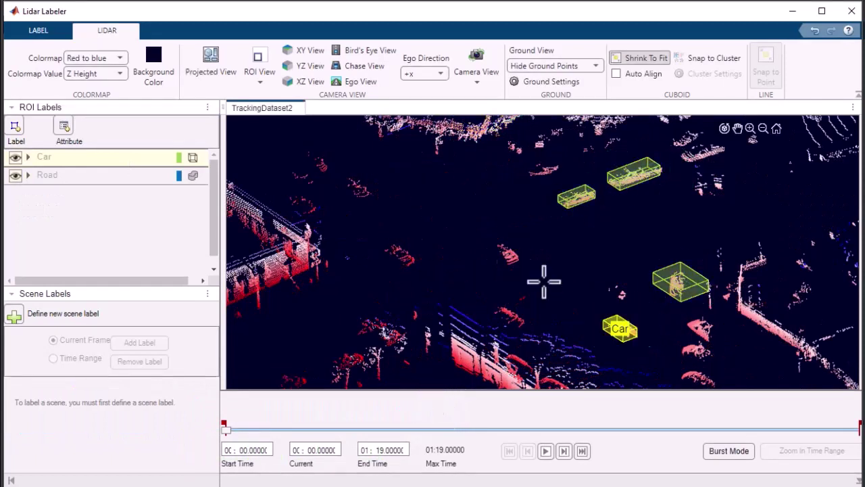
left_click(505, 253)
left_click(356, 188)
left_click(400, 253)
left_click(509, 314)
left_click(703, 327)
left_click(696, 374)
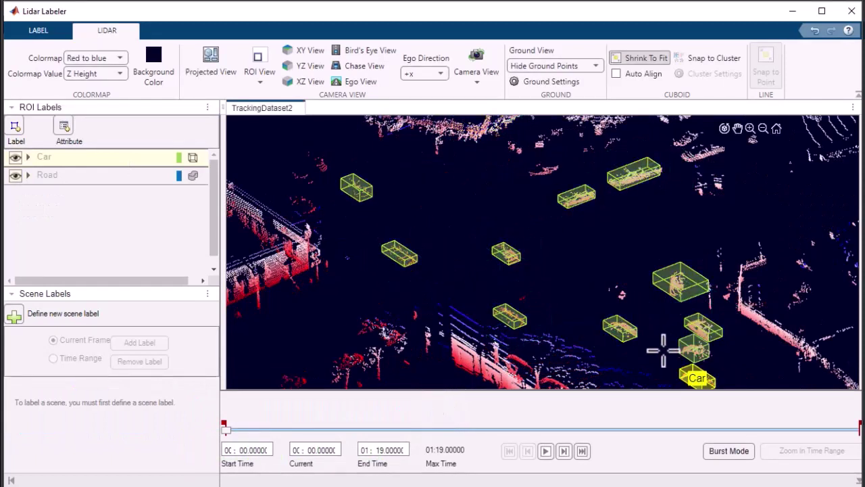
left_click(496, 135)
left_click(555, 65)
Step: Show the ground points again, select the Road label and outline a region of points for voxels
left_click(550, 96)
left_click(112, 175)
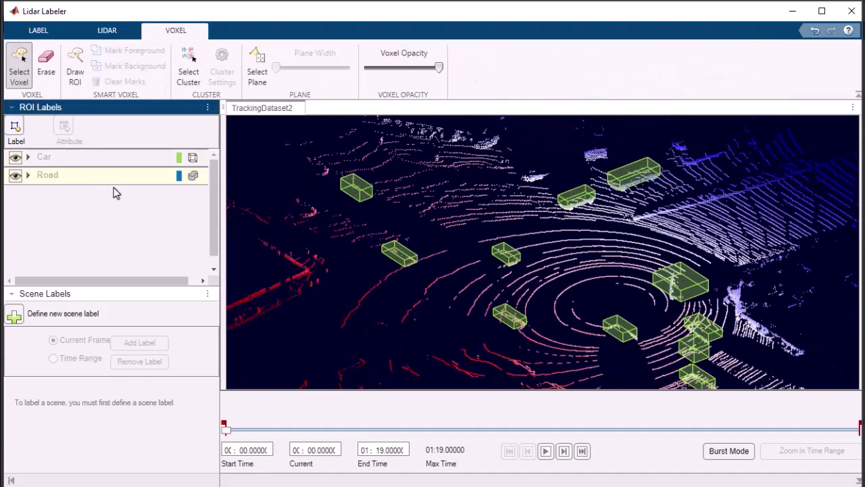
mouse_move(328, 312)
left_mouse_down()
mouse_move(286, 193)
mouse_move(408, 152)
mouse_move(555, 194)
mouse_move(659, 157)
mouse_move(755, 145)
left_mouse_up()
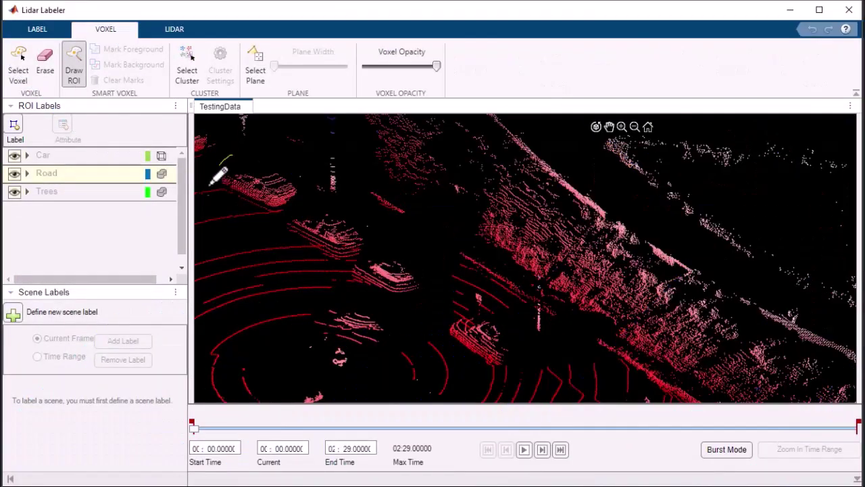
Step: Label the top-left points and three car clusters as Road voxels using Select Cluster
left_click_drag(229, 154, 230, 155)
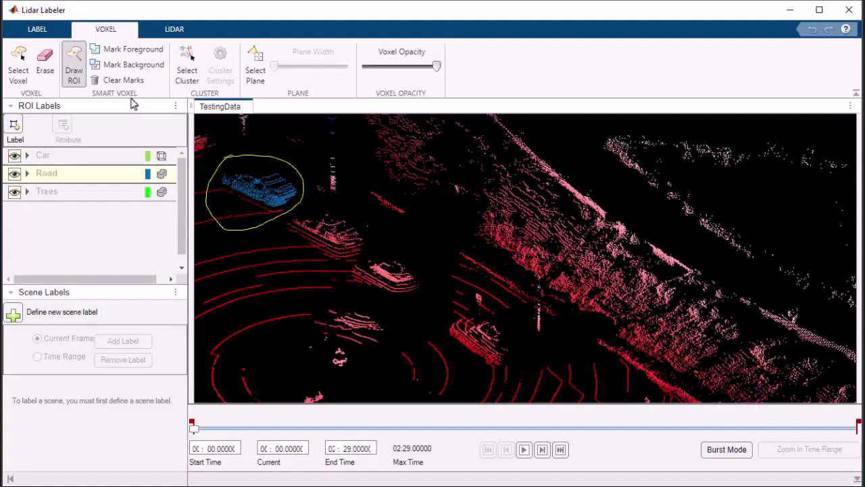
left_click(186, 64)
left_click(332, 241)
left_click(386, 280)
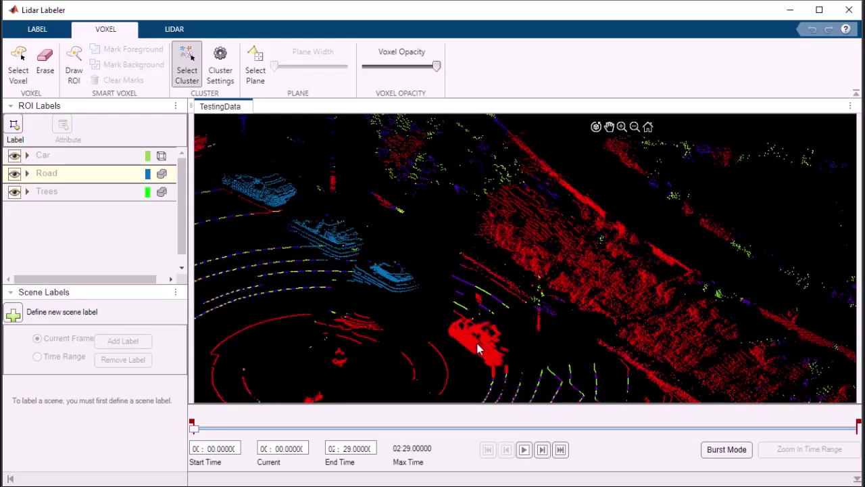
left_click(477, 348)
Step: Mark the large tree cluster as Trees and confirm the new Lane line label
left_click(77, 194)
left_click(535, 228)
left_click(18, 65)
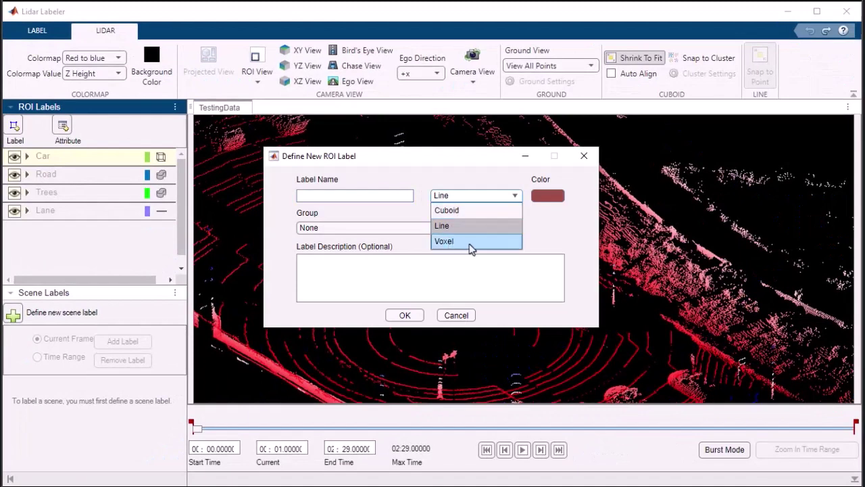
left_click(583, 156)
Step: Place three Car cuboids on neighbouring vehicles
left_click(348, 160)
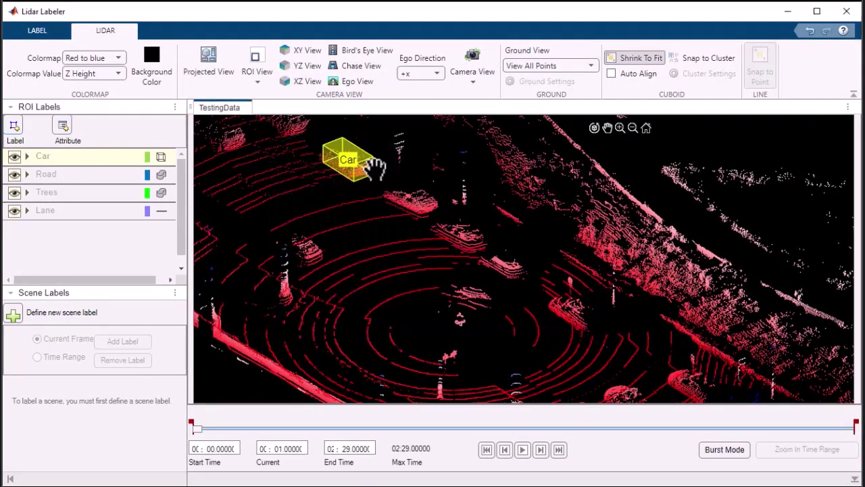
left_click(413, 191)
left_click(464, 234)
Step: Draw an eight-point Lane polyline, then outline a tree region for Trees labelling
left_click(46, 211)
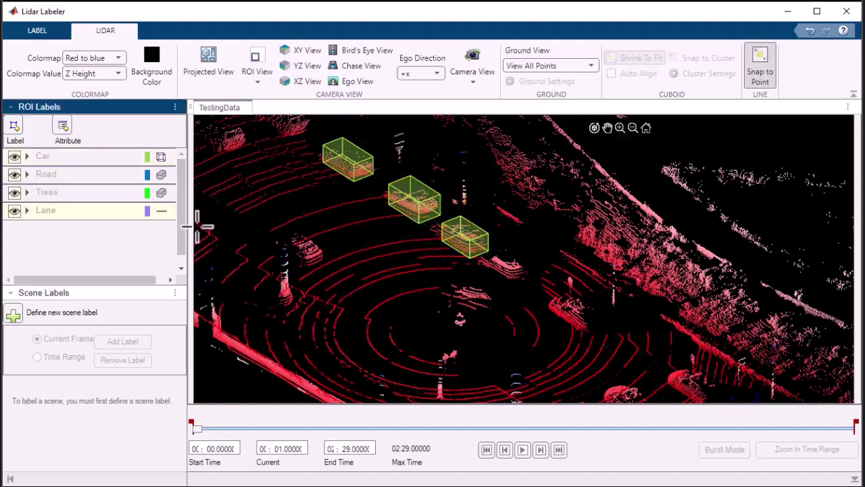
left_click(197, 225)
left_click(236, 253)
left_click(247, 262)
left_click(273, 274)
left_click(313, 296)
left_click(341, 311)
left_click(441, 363)
double_click(517, 399)
left_click(47, 192)
mouse_move(429, 118)
left_mouse_down()
mouse_move(568, 128)
mouse_move(639, 196)
mouse_move(730, 256)
mouse_move(837, 379)
mouse_move(750, 351)
left_mouse_up()
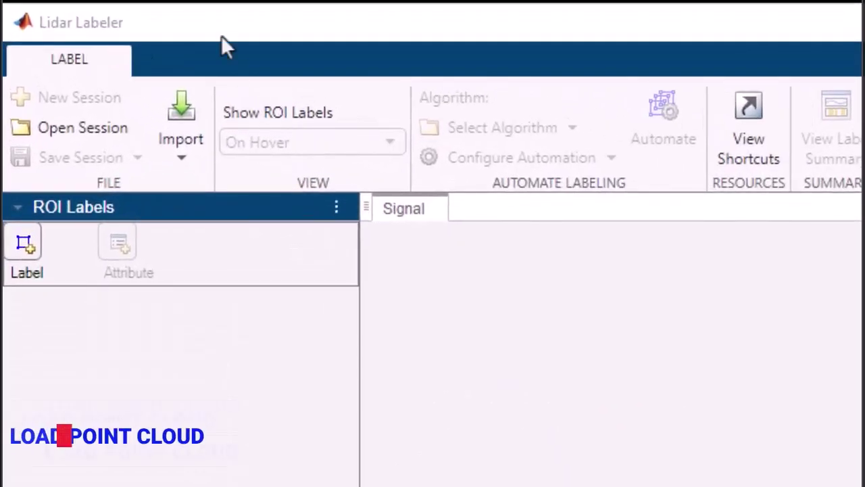
Step: Import the TestingData folder as a Point Cloud Sequence with default timestamps
left_click(183, 132)
mouse_move(194, 226)
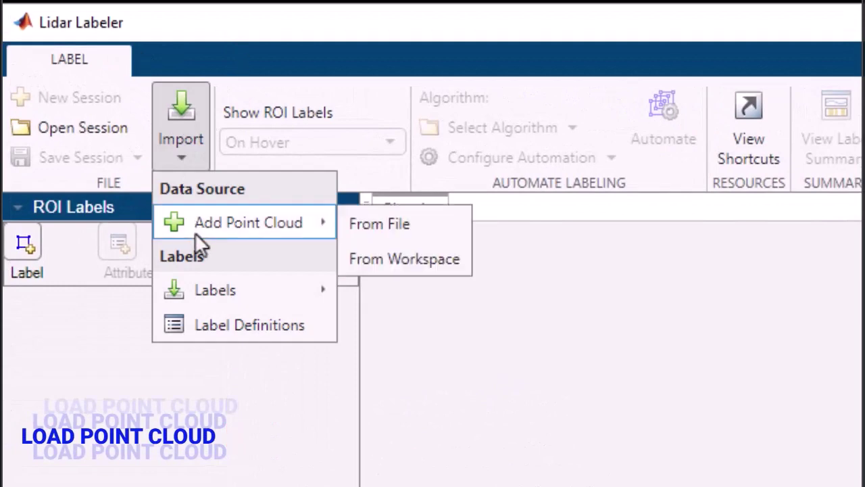
left_click(429, 223)
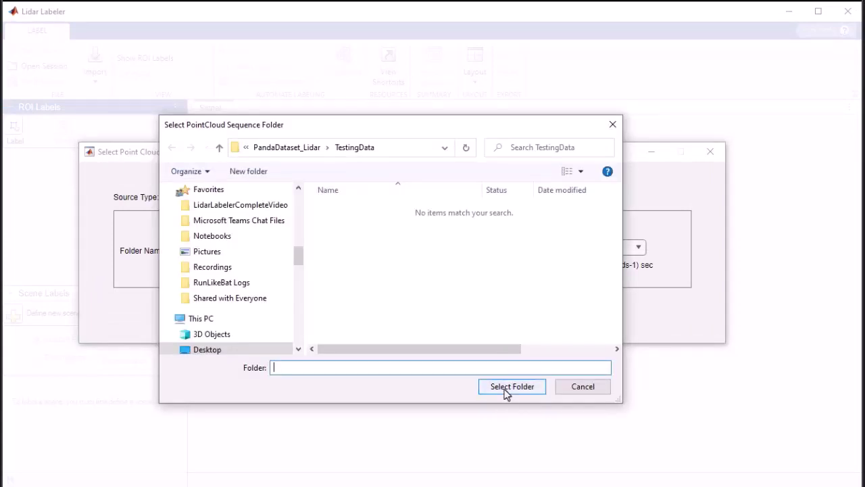
left_click(508, 386)
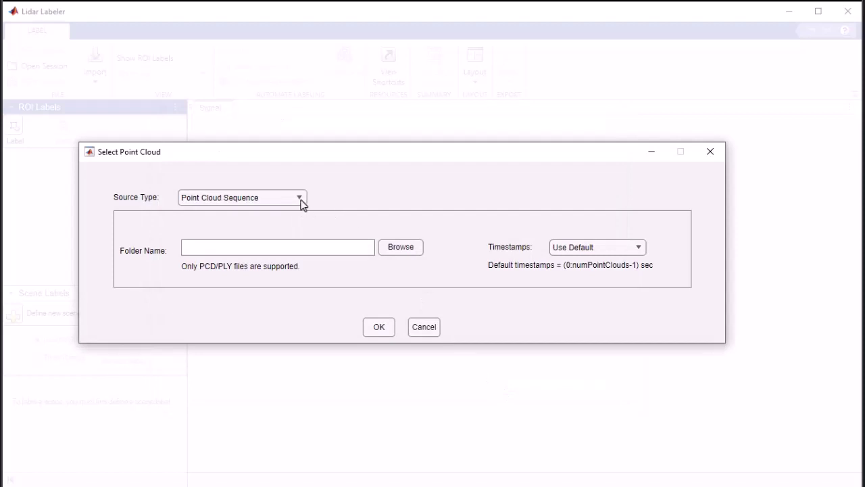
left_click(300, 198)
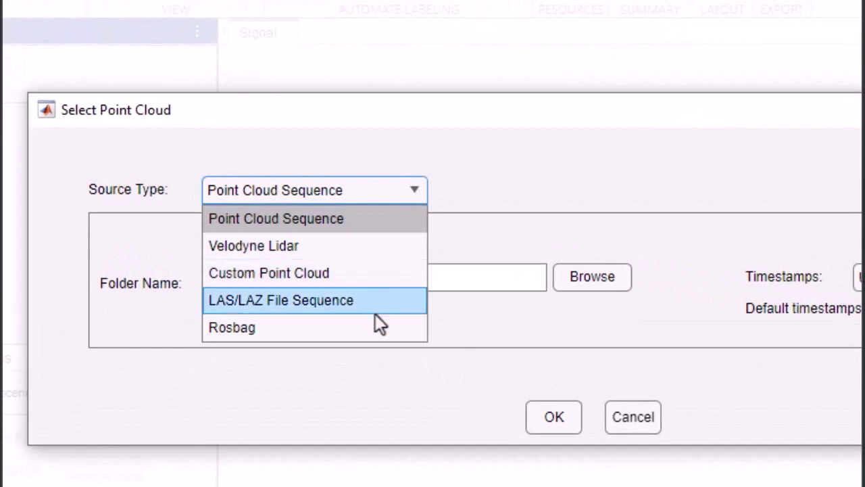
left_click(377, 223)
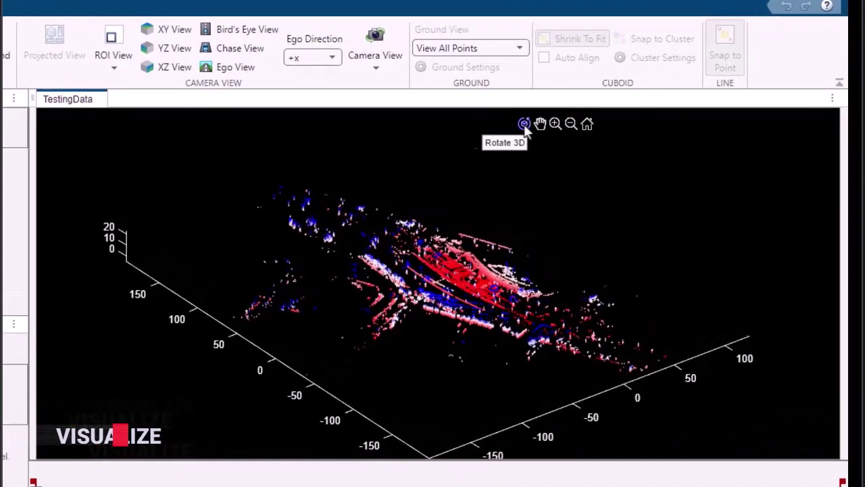
Step: Orbit, pan and zoom the point cloud, then reset to the full view
left_click_drag(398, 267, 431, 248)
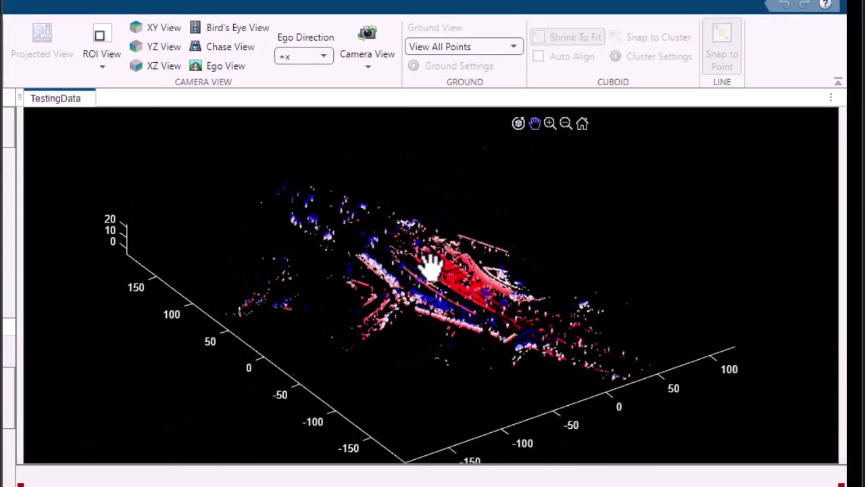
left_click_drag(429, 256, 412, 264)
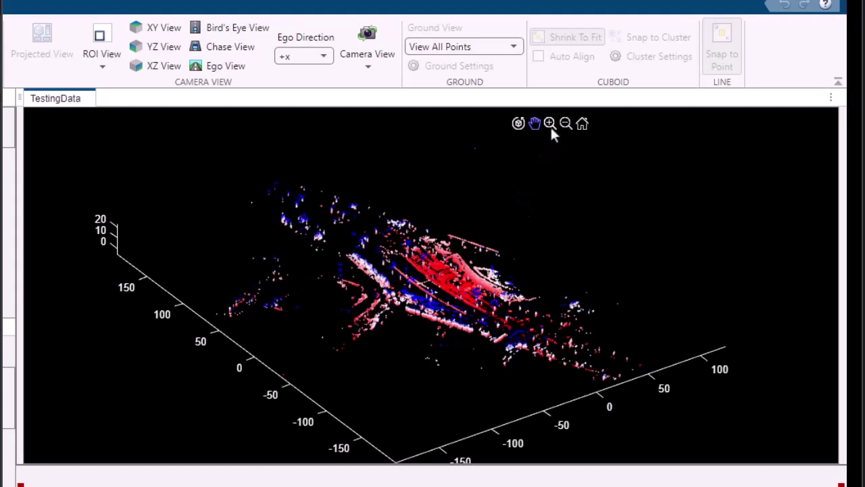
scroll(425, 280, "up", 4)
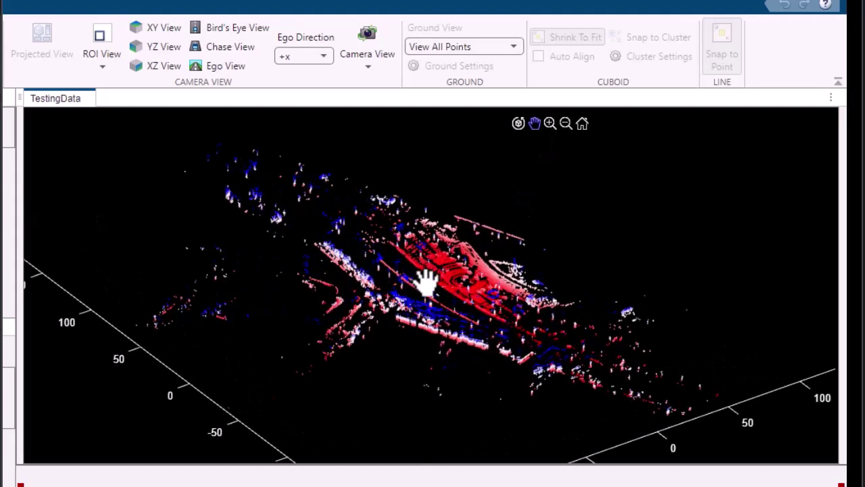
left_click(581, 124)
scroll(398, 343, "up", 4)
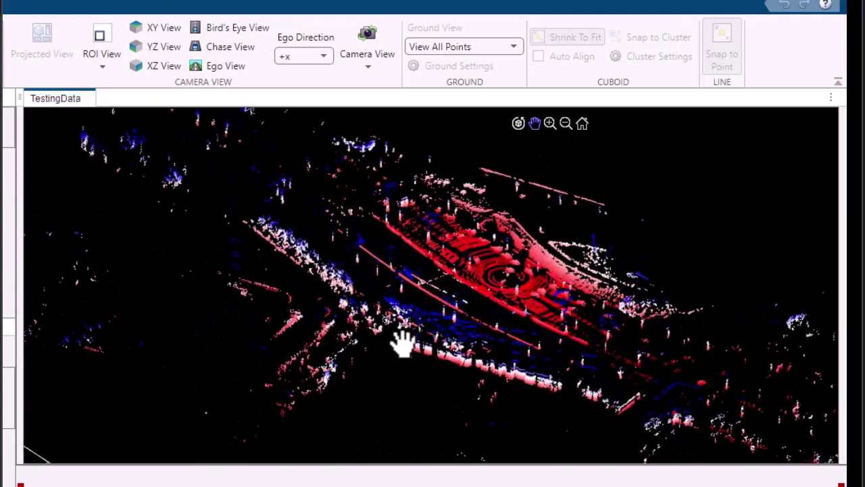
scroll(402, 343, "down", 3)
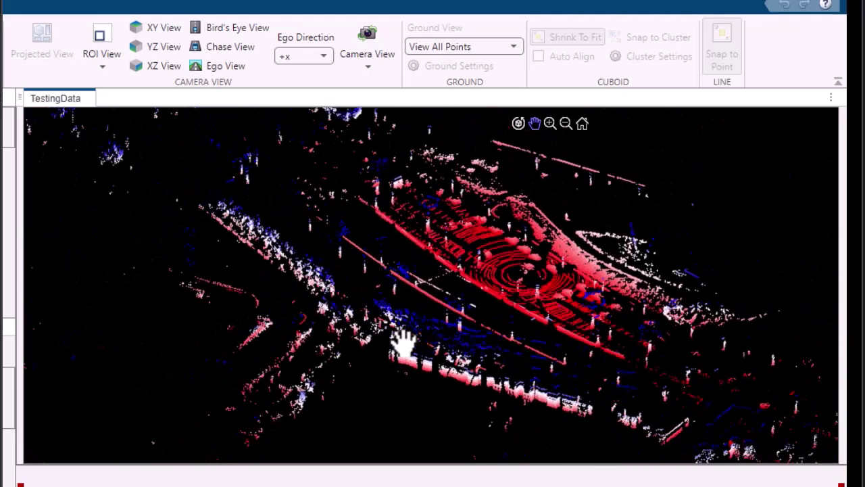
Step: View the cloud in the YZ and XZ planes, then from Bird's Eye View
left_click(164, 49)
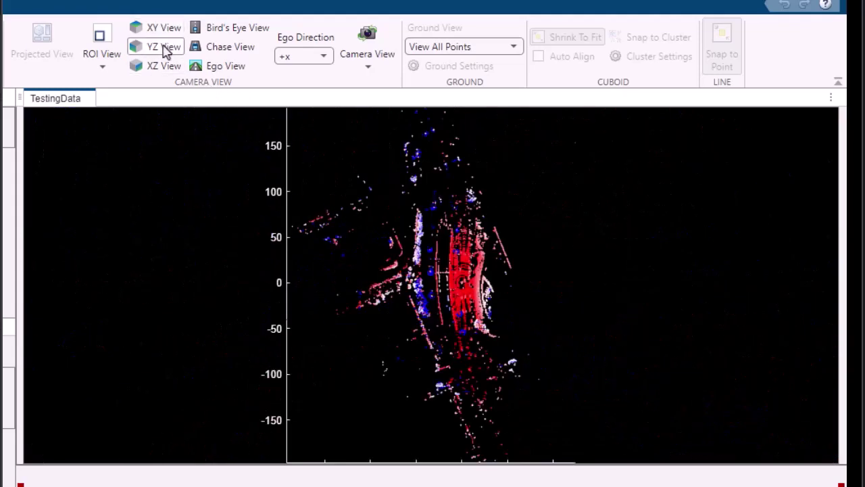
left_click(165, 68)
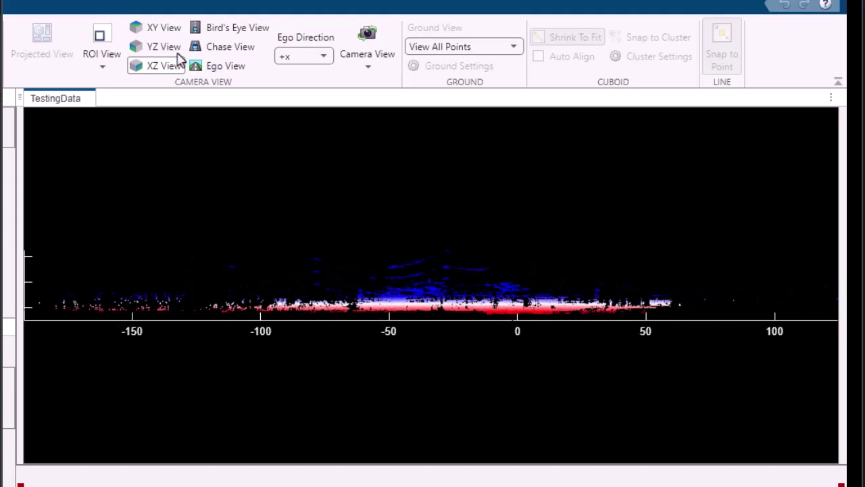
left_click(230, 34)
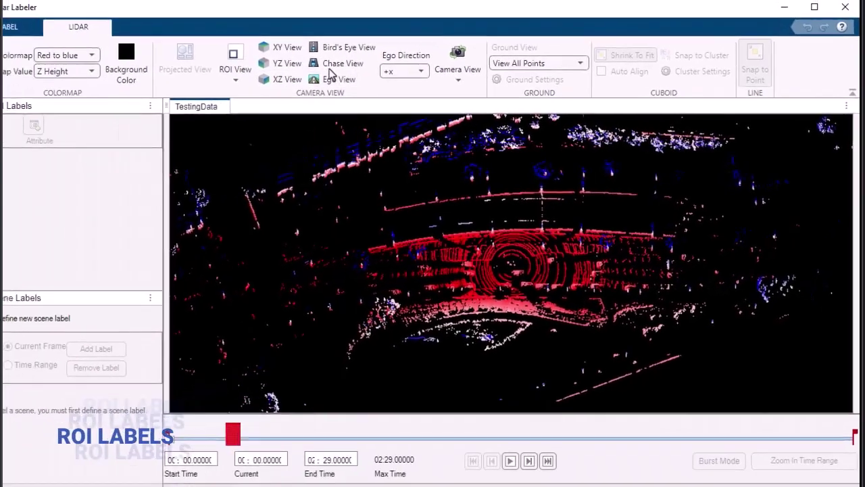
Step: Create a magenta, ungrouped Car cuboid label described as 'On Road Vehicle'
left_click(225, 65)
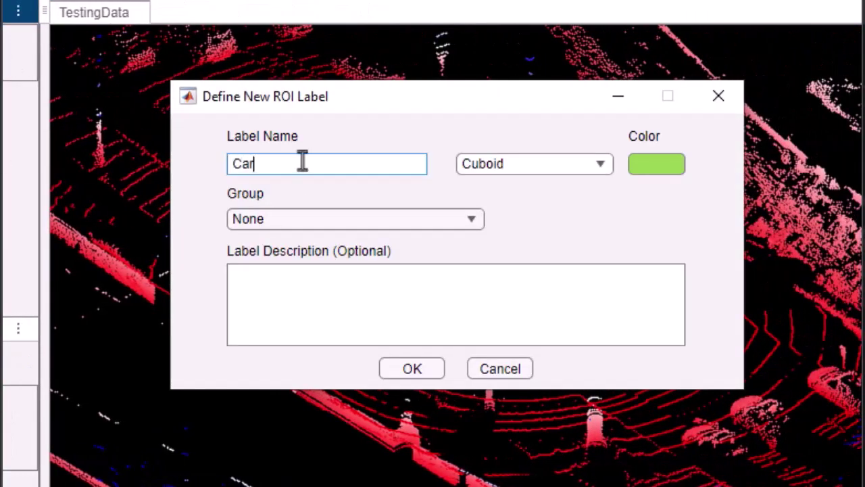
left_click(646, 170)
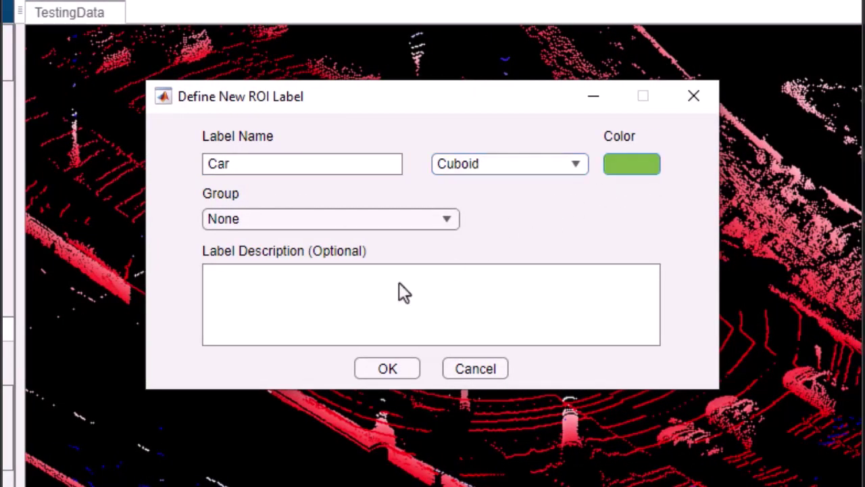
left_click(387, 471)
left_click(392, 220)
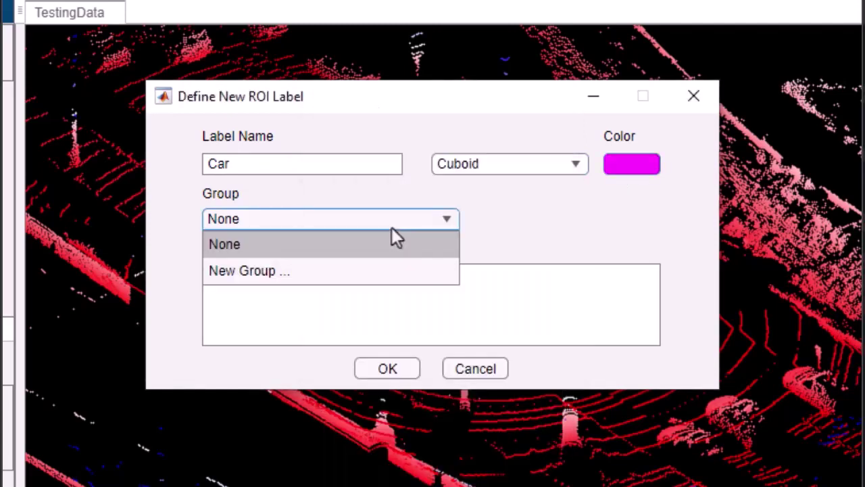
left_click(395, 242)
left_click(372, 308)
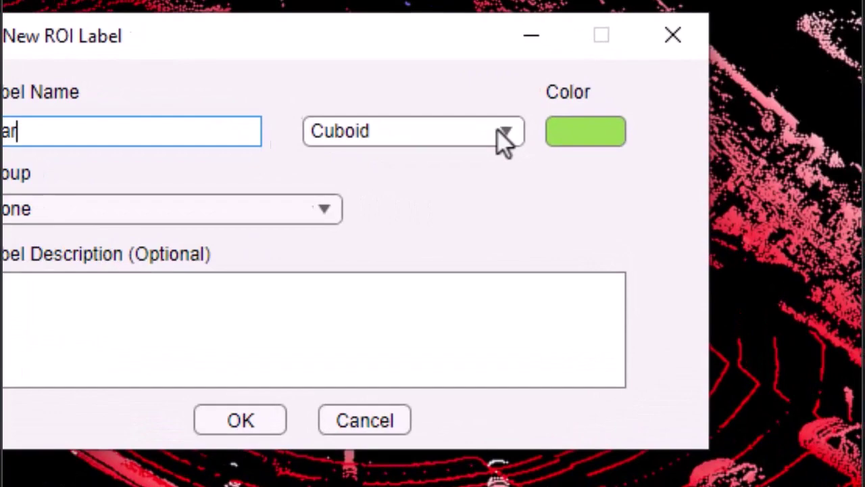
left_click(574, 167)
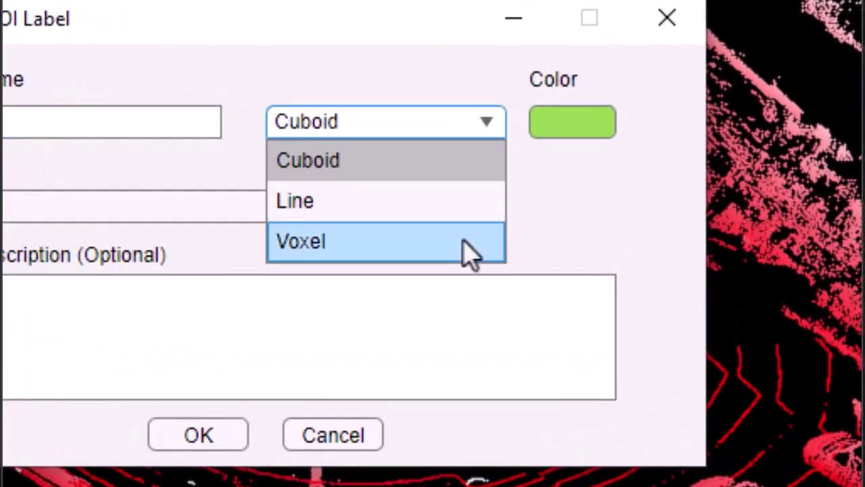
left_click(462, 174)
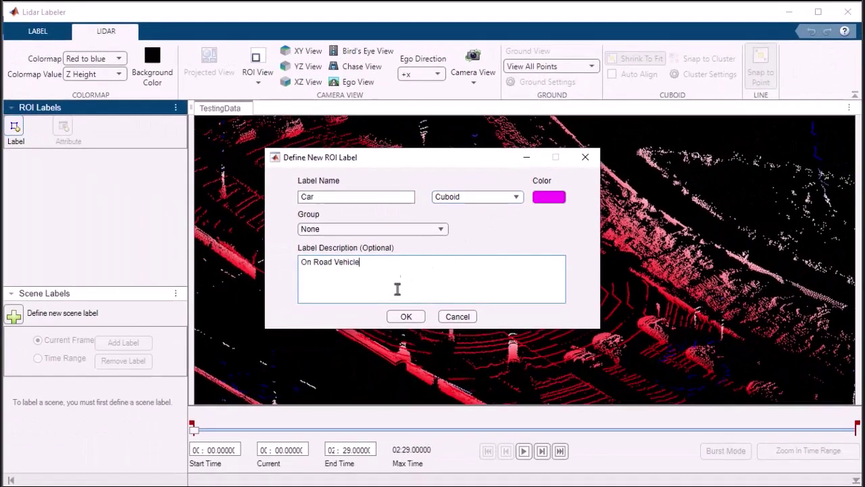
left_click(406, 316)
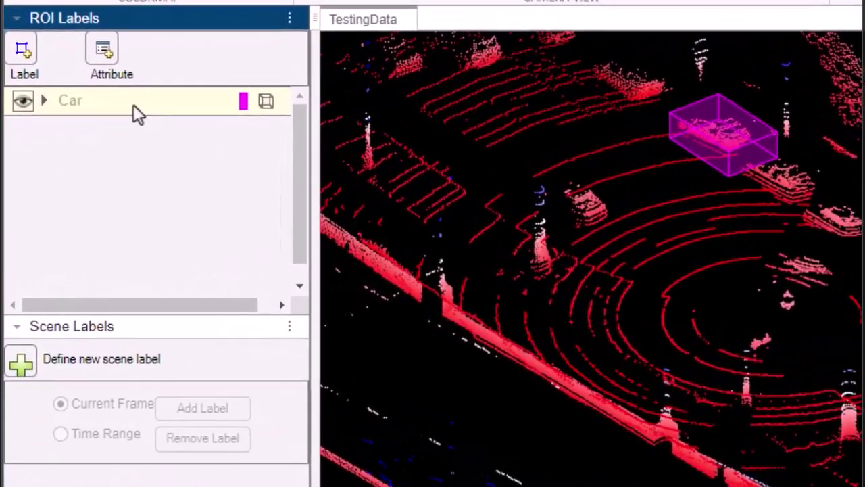
Step: Edit the Car label to change its colour to cyan
right_click(81, 161)
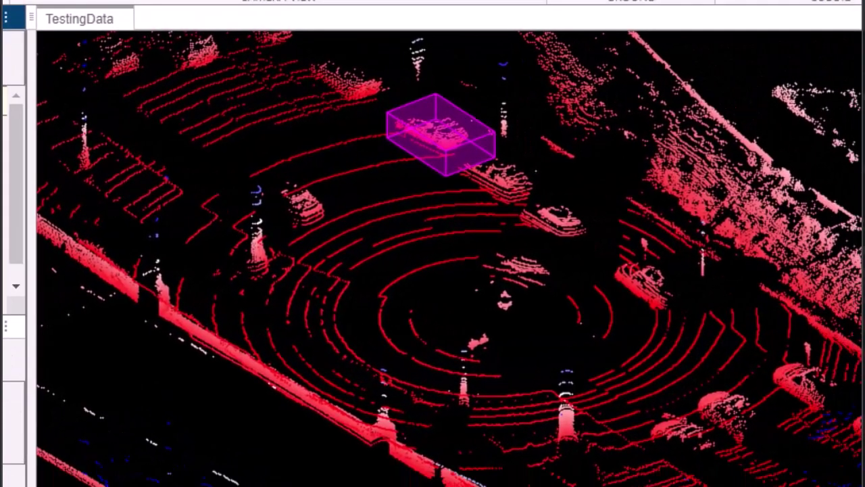
left_click(20, 130)
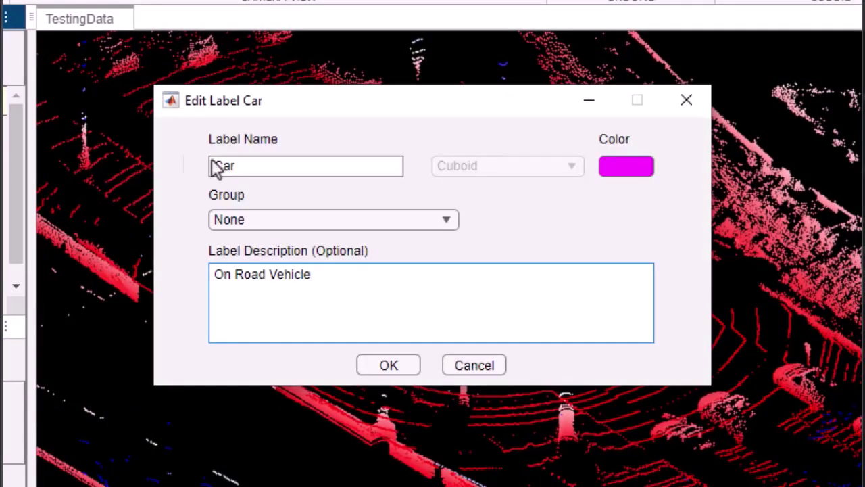
left_click(284, 222)
left_click(283, 225)
left_click(626, 165)
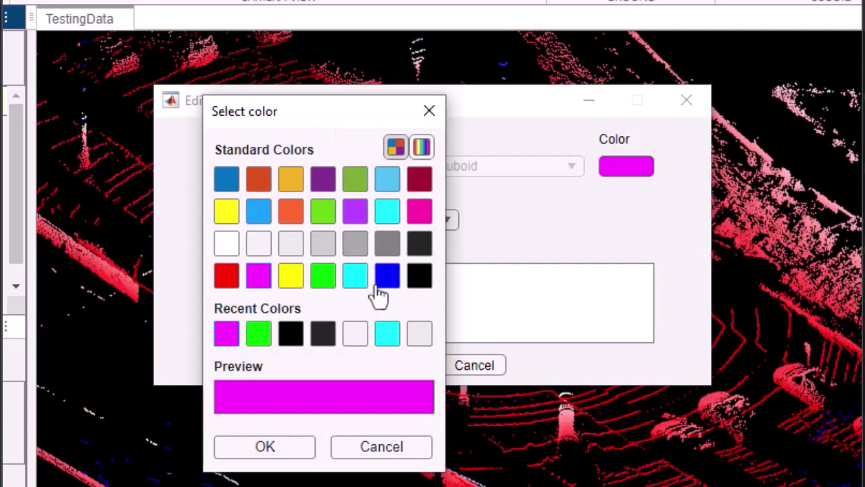
left_click(356, 281)
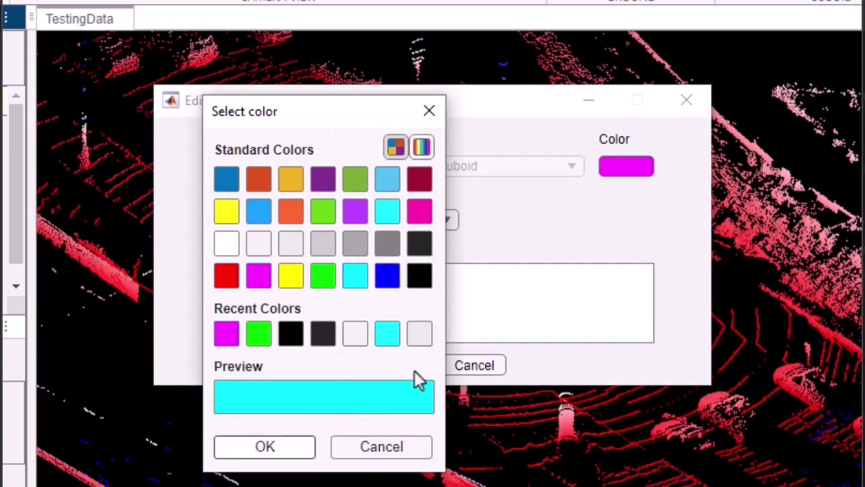
key("Return")
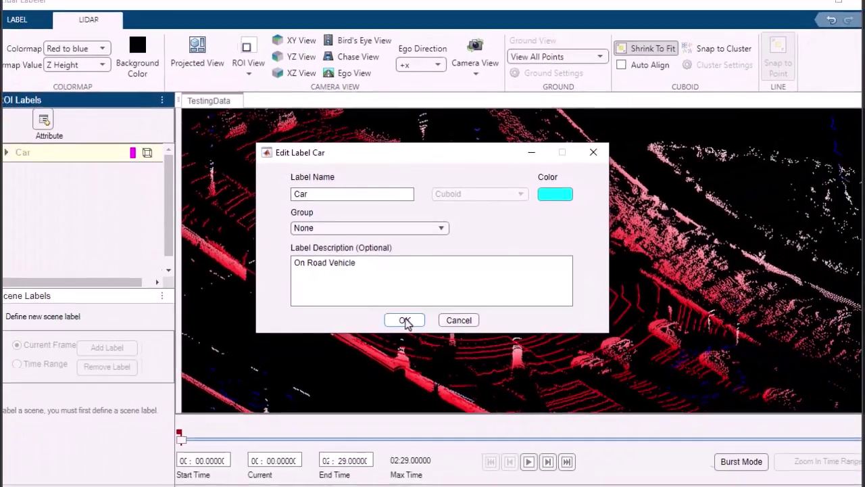
left_click(388, 366)
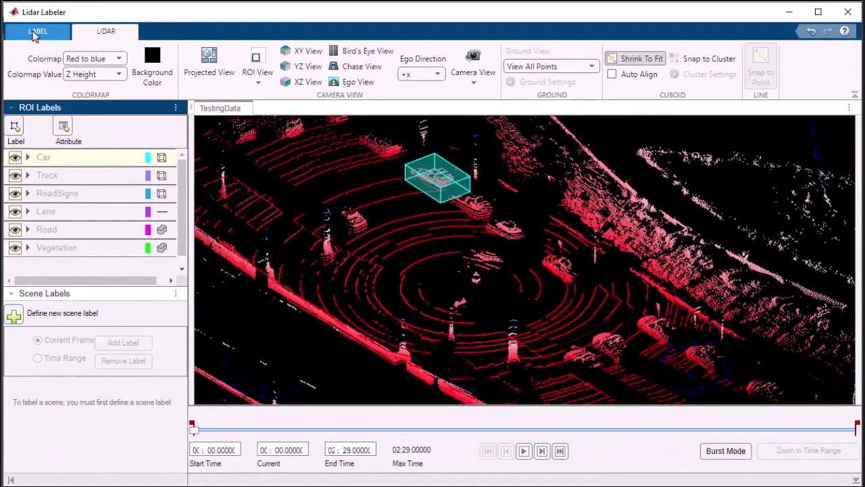
Step: Hide ground points, place a fitted Car cuboid, resize the preview, and box a second car
left_click(454, 181)
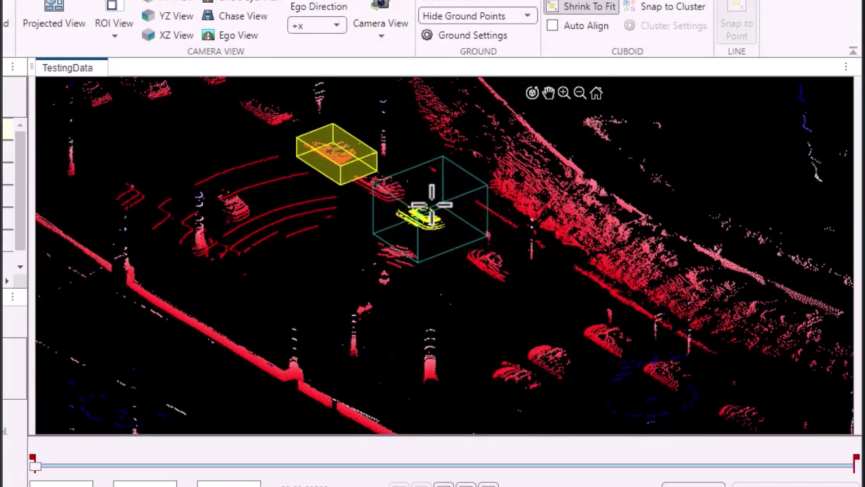
left_click(431, 203)
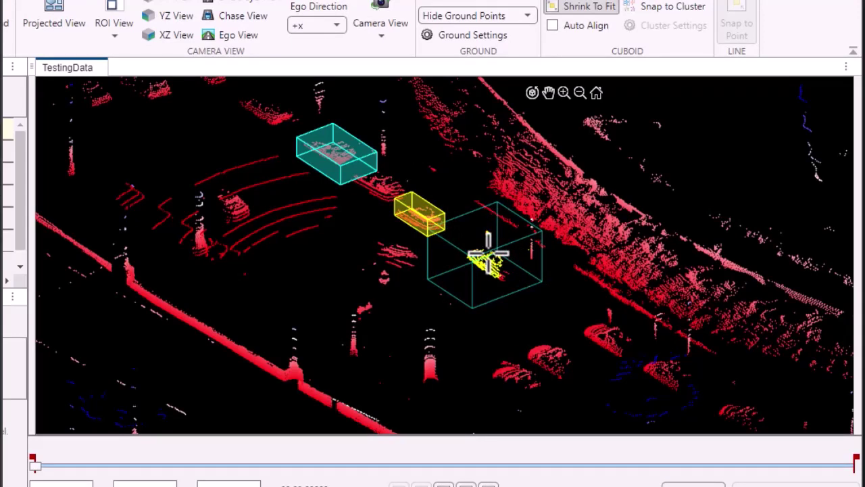
scroll(488, 254, "up", 4)
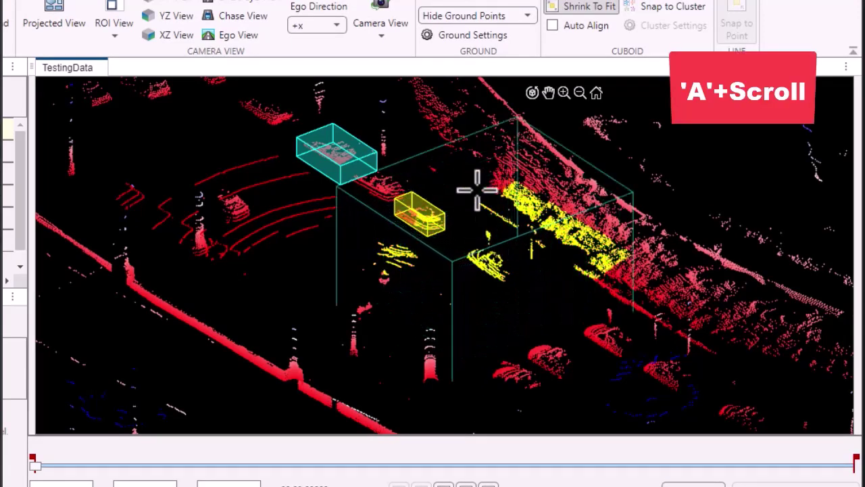
scroll(477, 191, "down", 3)
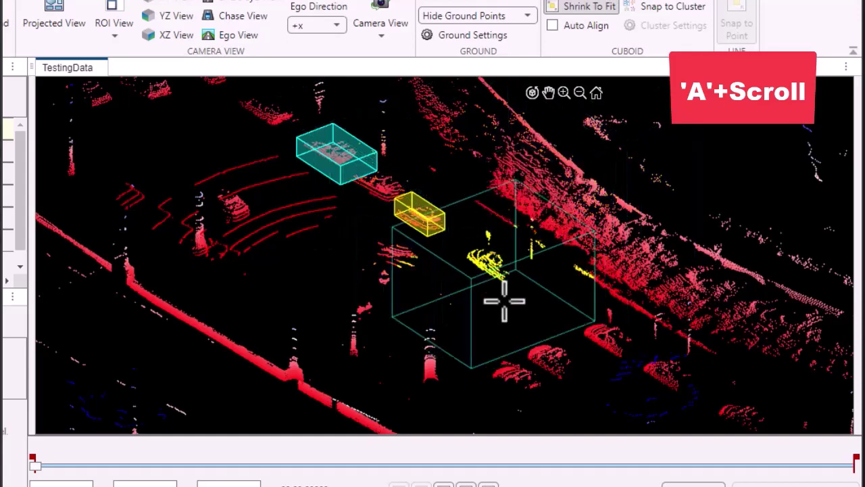
scroll(504, 301, "down", 3)
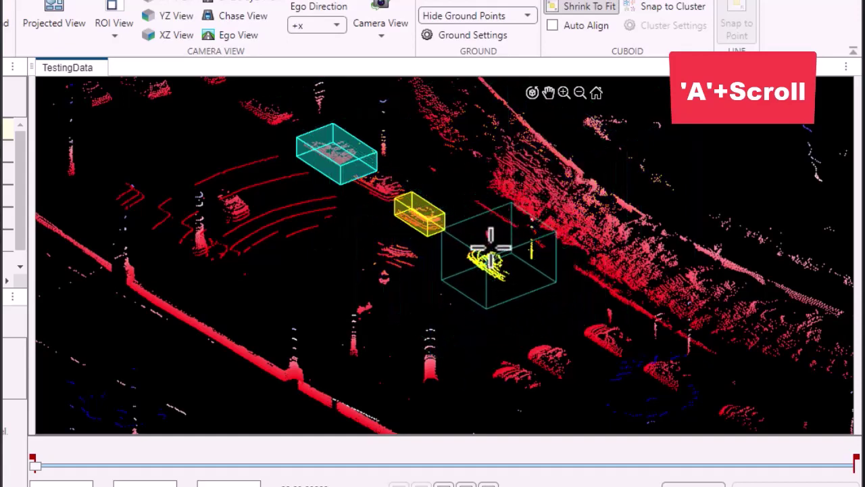
scroll(487, 243, "down", 3)
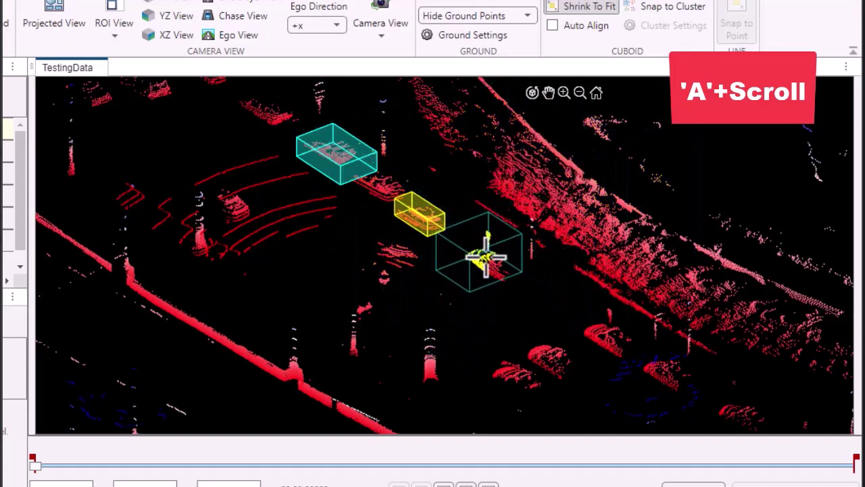
left_click(492, 262)
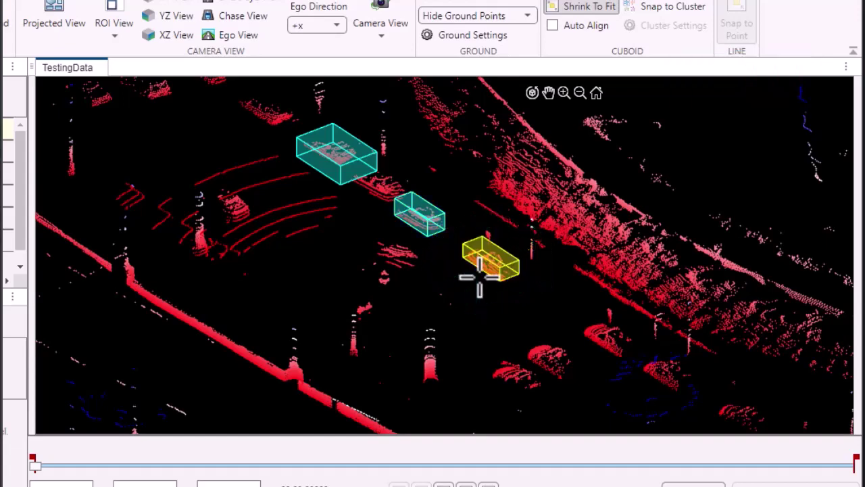
Step: Box five more cars with Car cuboids
left_click(382, 183)
left_click(613, 333)
left_click(668, 370)
left_click(554, 354)
left_click(515, 373)
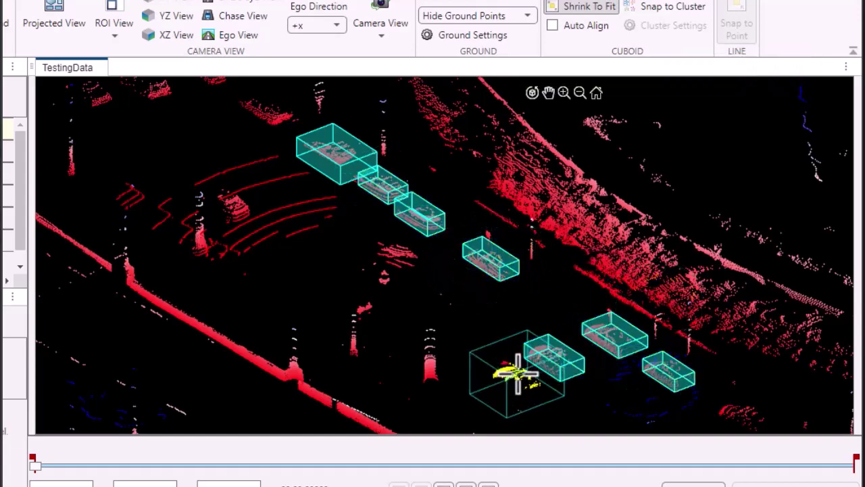
Step: Box the four remaining cars with Car cuboids
left_click(235, 201)
left_click(735, 405)
left_click(86, 91)
left_click(150, 92)
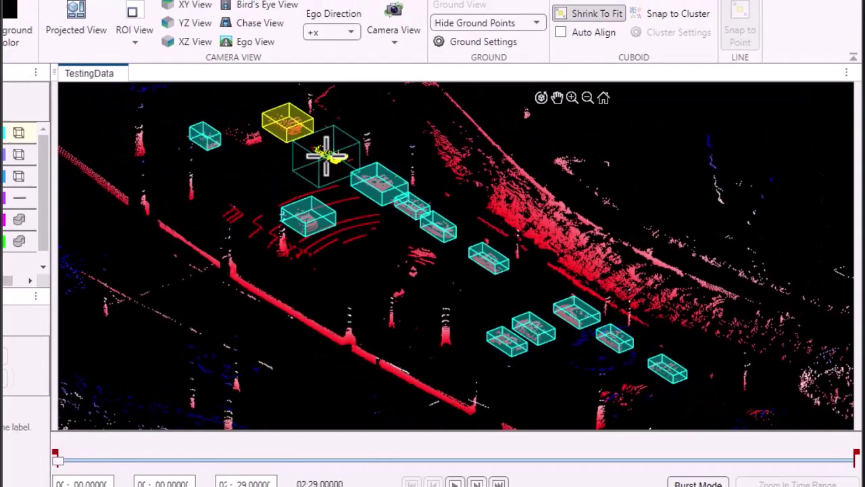
Step: With all points visible, draw a seven-vertex Lane line along the road
left_click(550, 66)
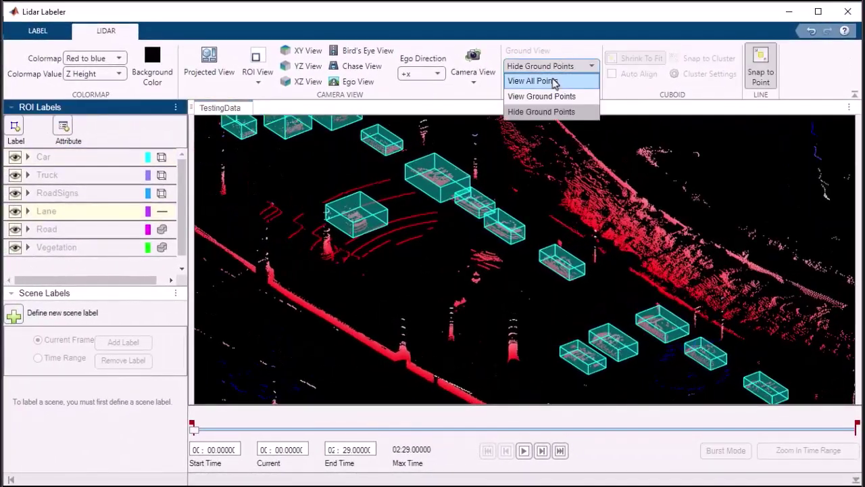
left_click(551, 82)
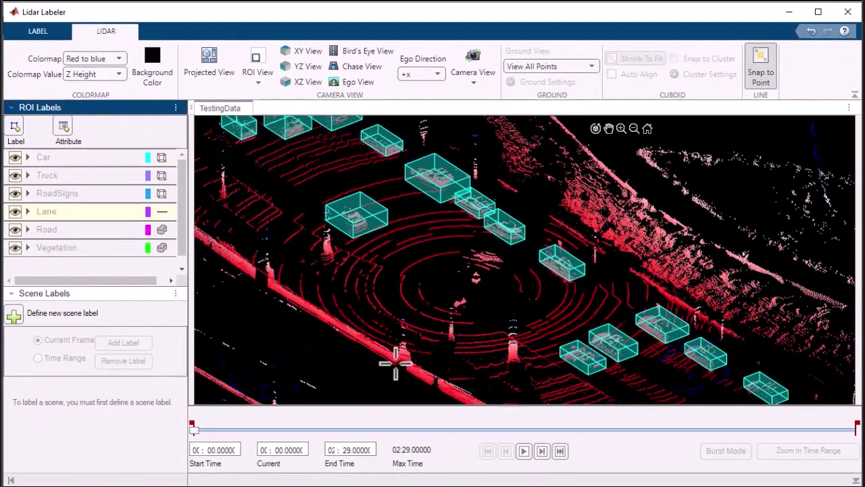
scroll(388, 352, "down", 5)
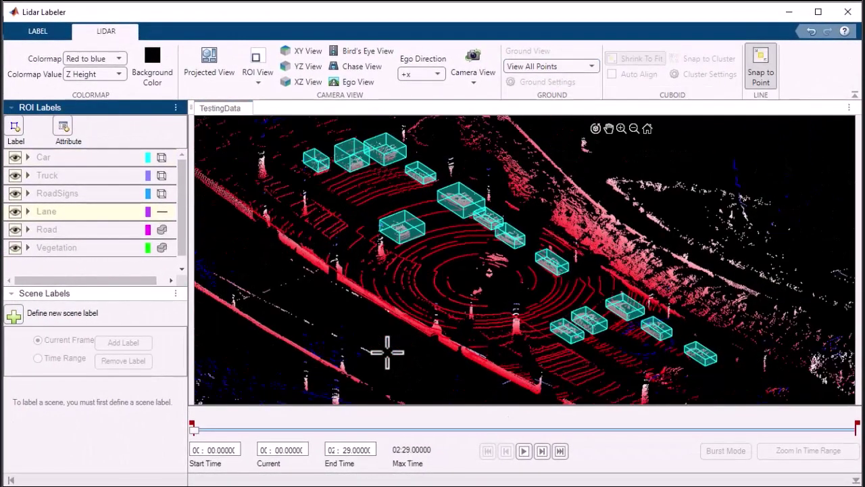
left_click(274, 177)
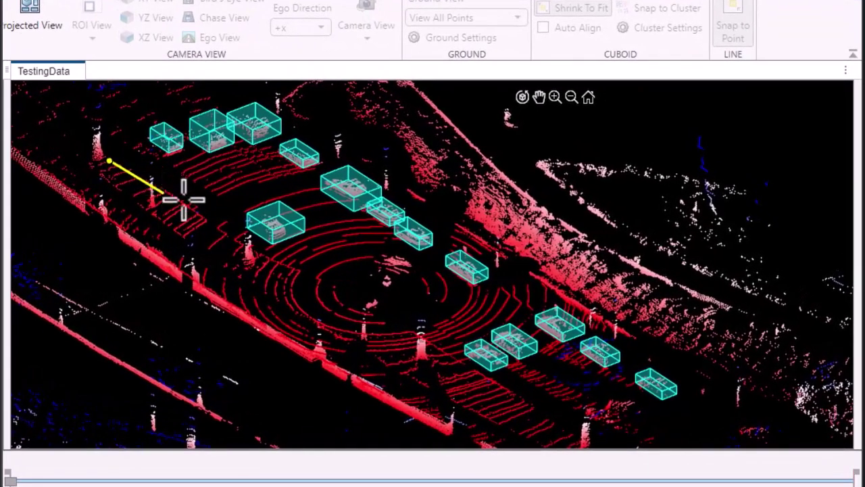
left_click(206, 222)
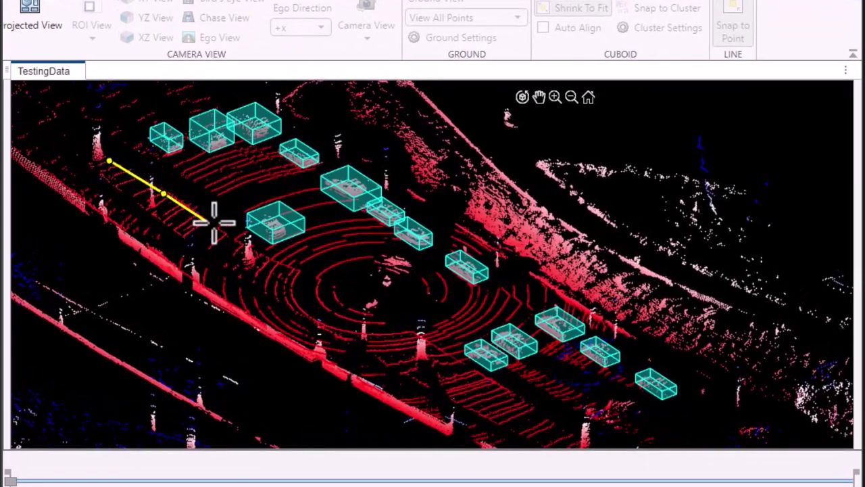
left_click(240, 241)
left_click(299, 273)
left_click(415, 331)
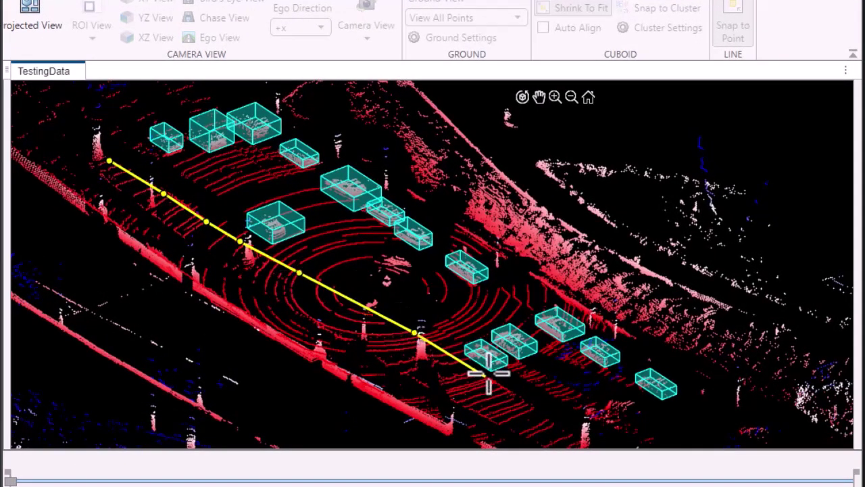
left_click(486, 377)
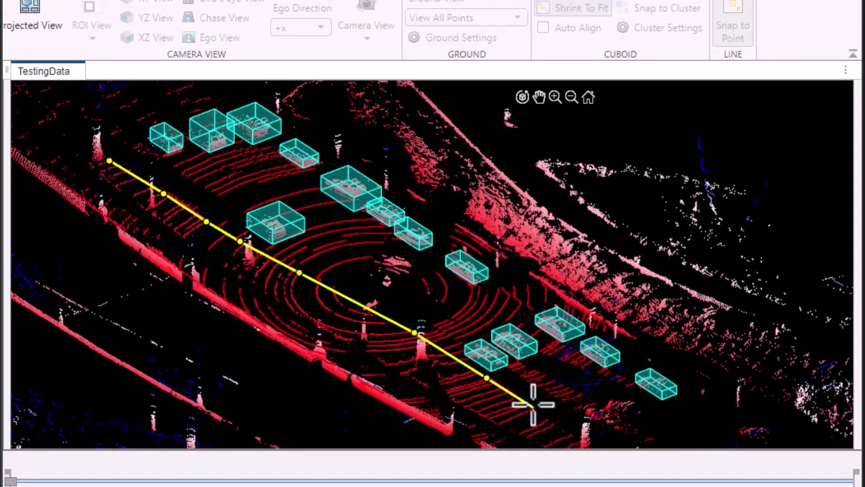
double_click(570, 434)
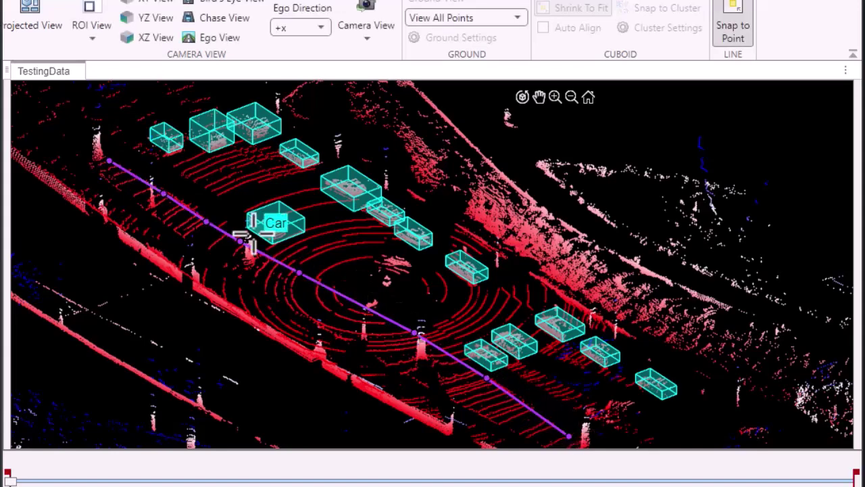
Step: Drag the bent lane vertex to straighten the line, then select the small top-left car cuboid
left_click(249, 243)
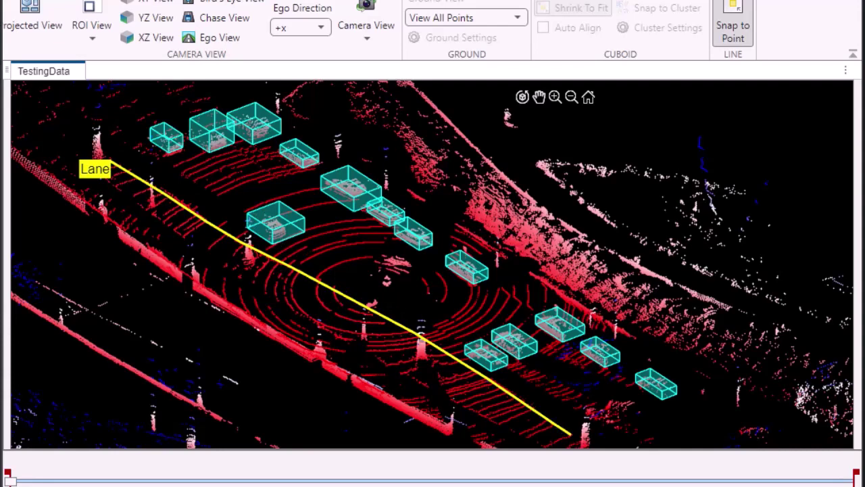
left_click_drag(539, 373, 537, 412)
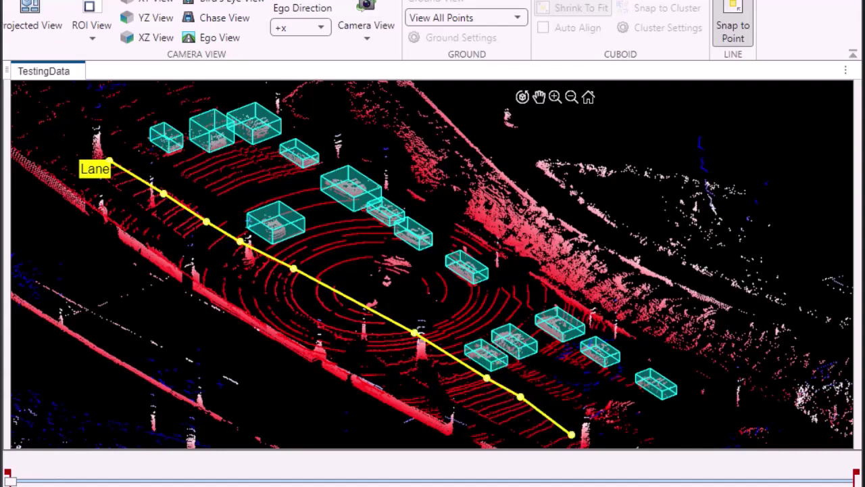
left_click(165, 135)
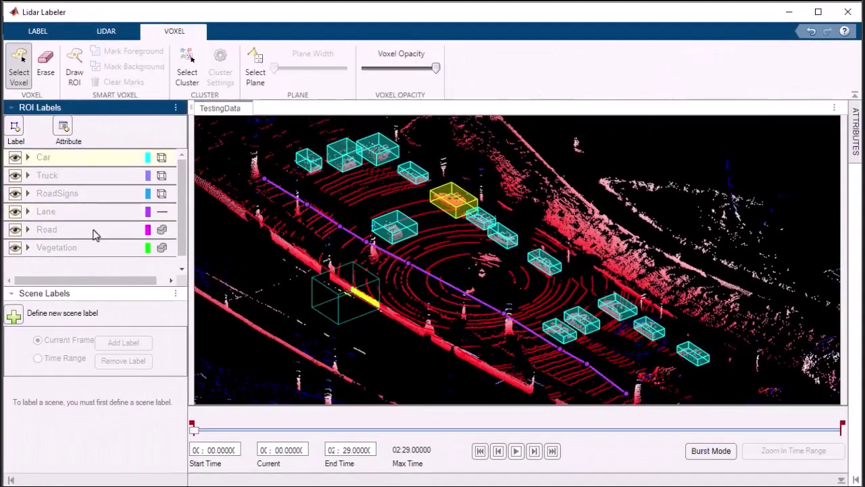
Step: Show only ground points and outline the road freehand as Road voxels
left_click(94, 233)
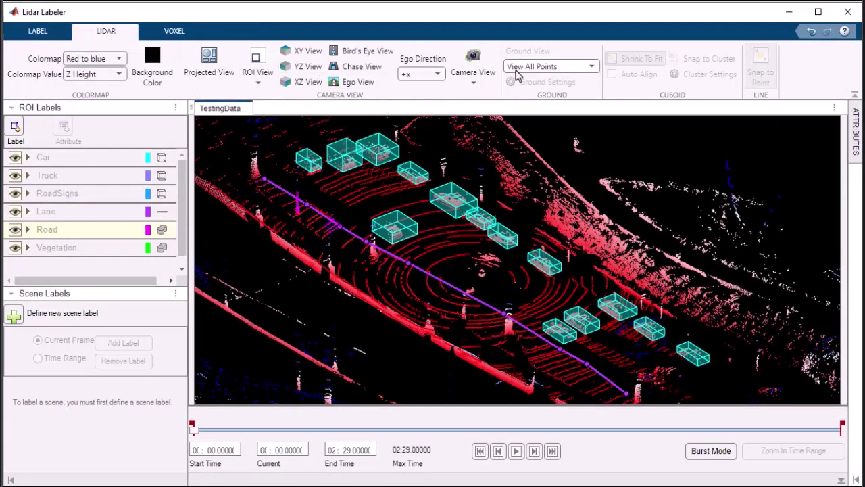
left_click(517, 68)
left_click(540, 97)
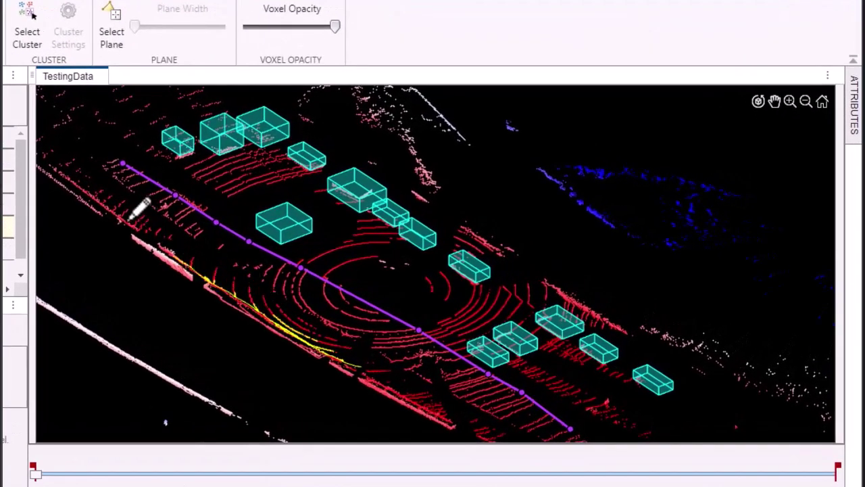
mouse_move(49, 124)
left_mouse_down()
mouse_move(92, 87)
mouse_move(218, 86)
mouse_move(311, 158)
mouse_move(453, 219)
mouse_move(675, 365)
mouse_move(709, 408)
mouse_move(681, 465)
mouse_move(526, 436)
left_mouse_up()
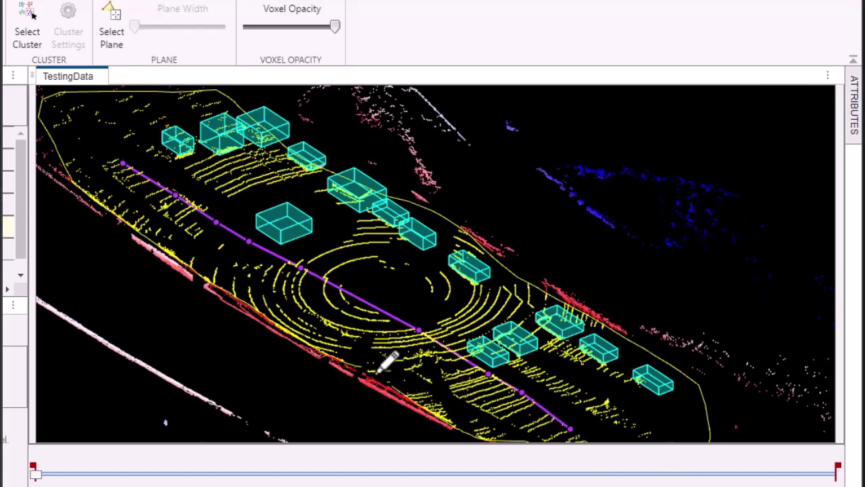
left_click_drag(360, 358, 359, 361)
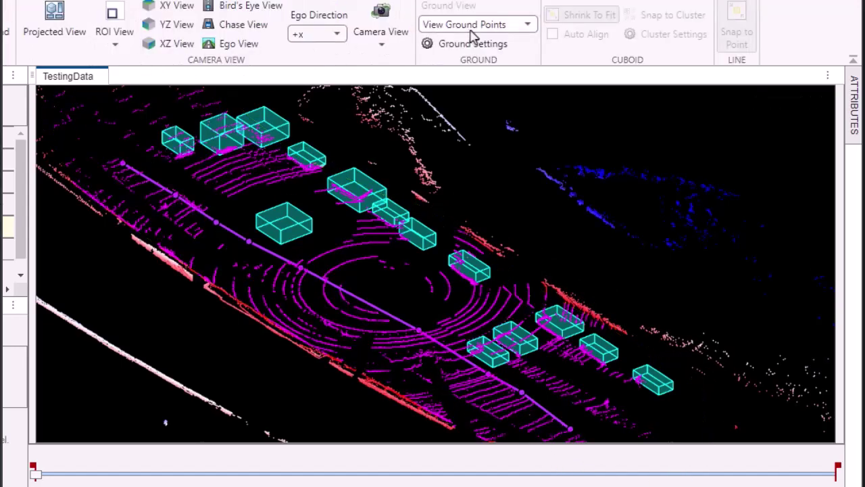
Step: Show all points again and switch to the Voxel tab's Erase tool
left_click(471, 27)
left_click(454, 41)
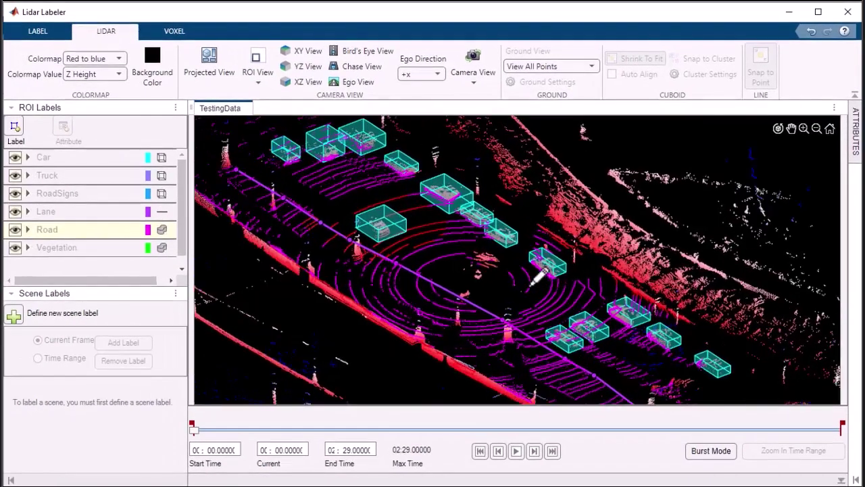
scroll(533, 281, "up", 4)
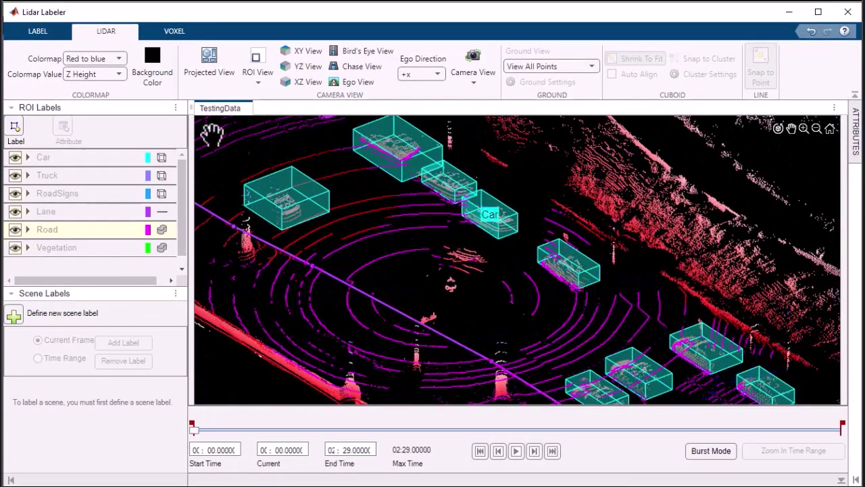
left_click(177, 32)
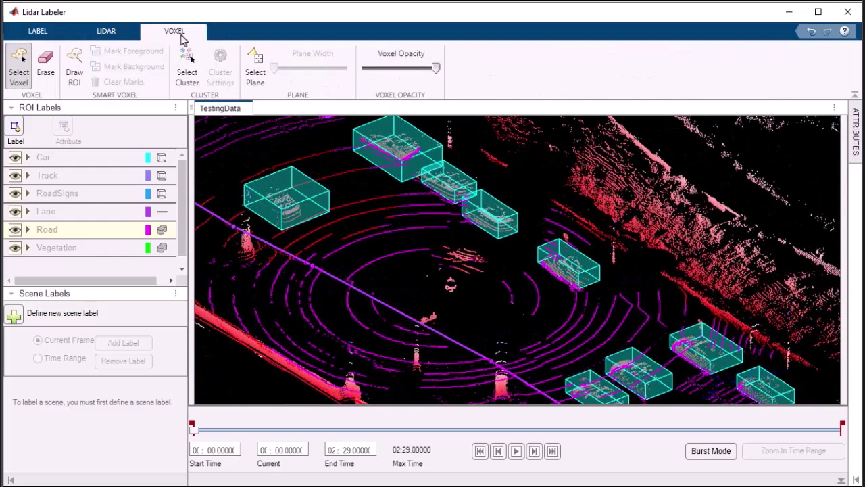
left_click(51, 68)
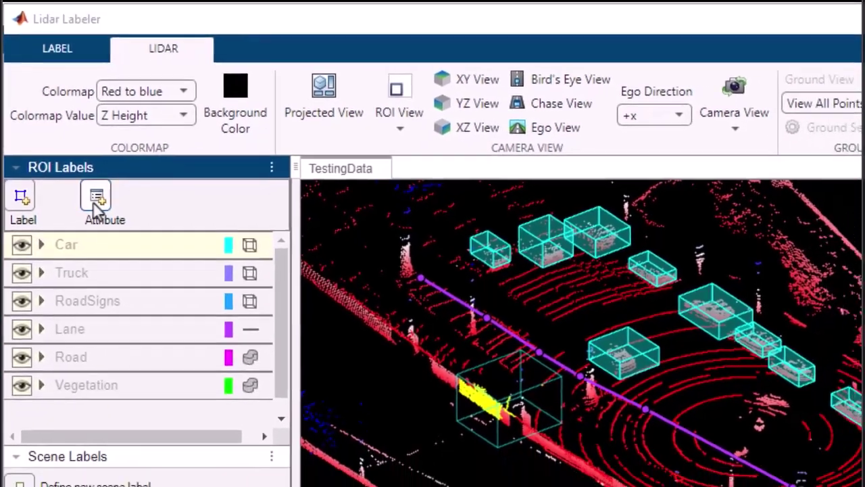
Step: Add a CarScanDirection List attribute to Car with Front, Rear and Side entries
left_click(103, 217)
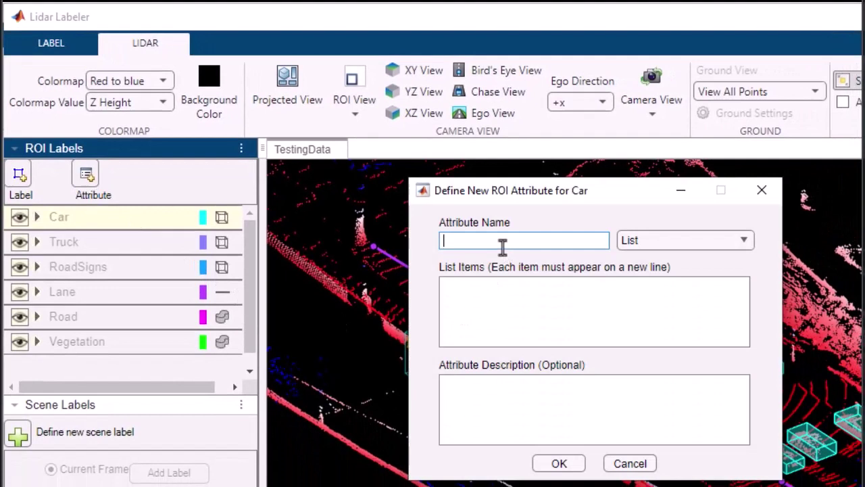
type("CarScanDirection")
left_click(682, 241)
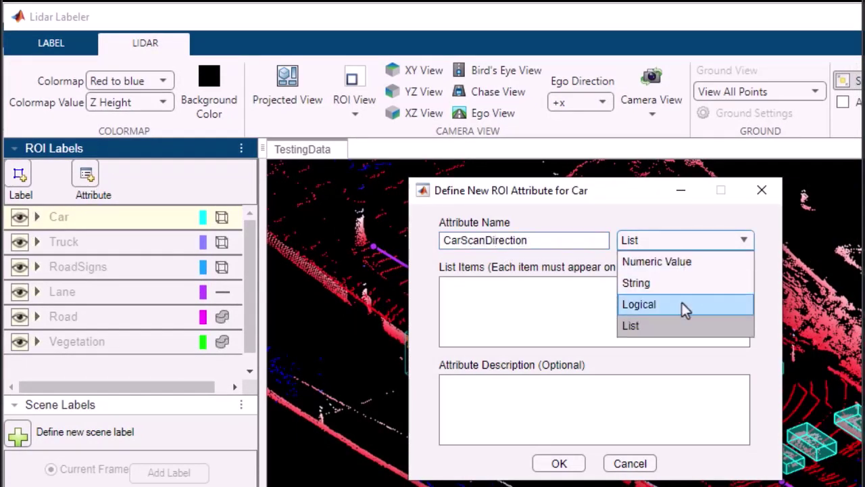
left_click(677, 327)
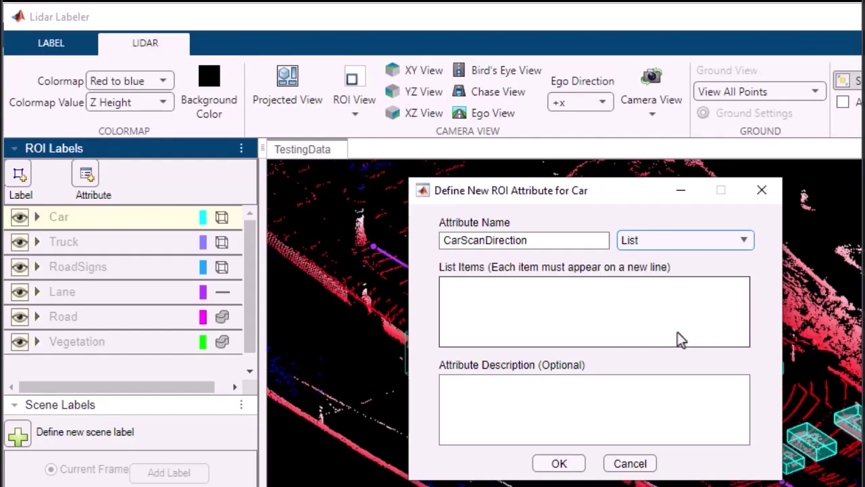
left_click(591, 292)
type("Front")
key("Return")
type("Rear")
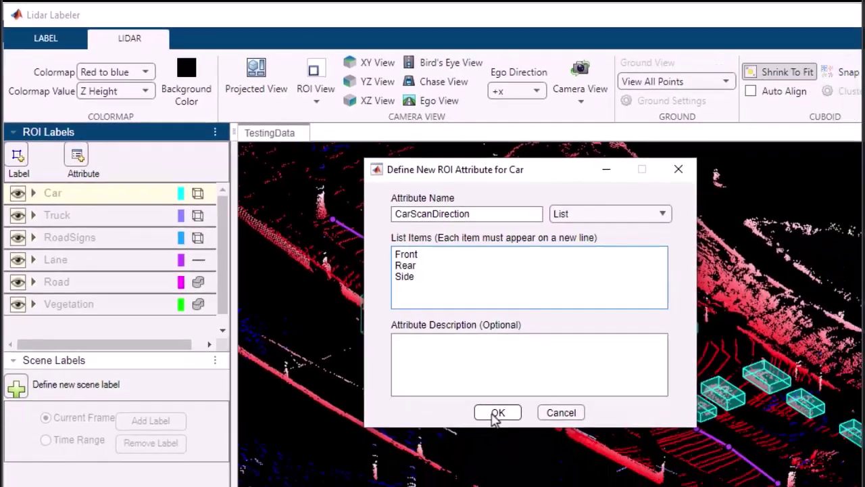
left_click(556, 465)
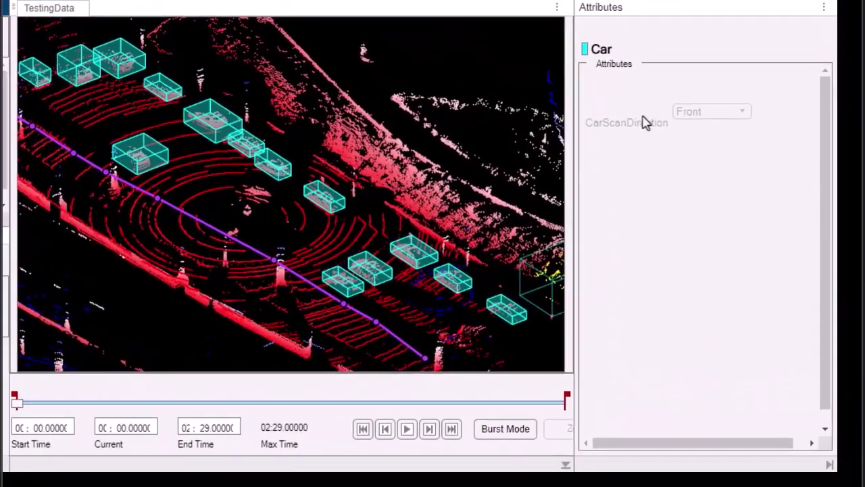
Step: Set one car cuboid's CarScanDirection to Side
left_click(159, 86)
left_click(716, 110)
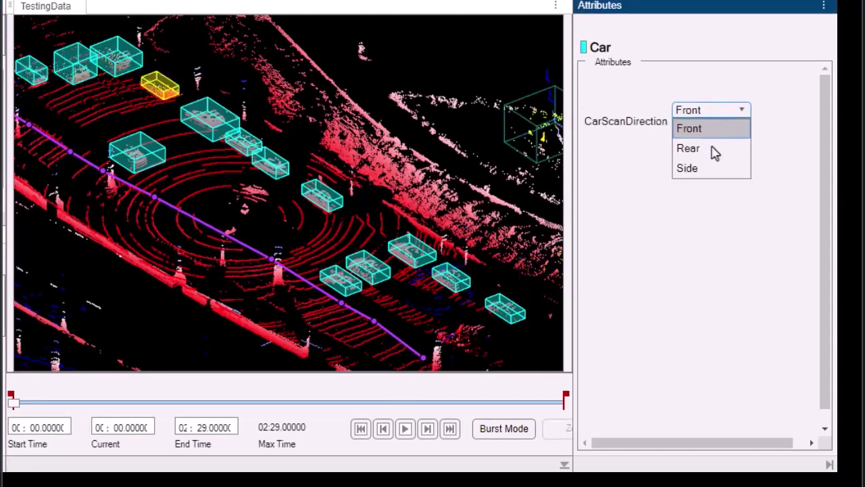
left_click(707, 169)
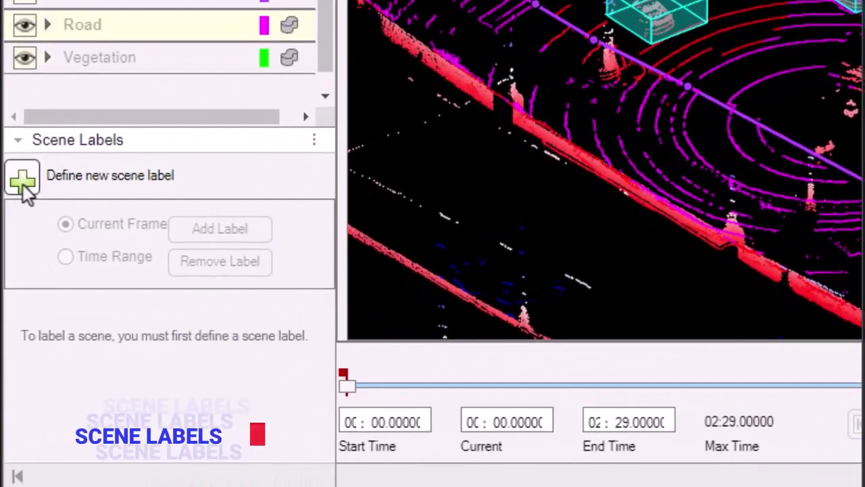
Step: Define Highway, Countryside and CityRoad scene labels and apply Highway from the start to 01:05.87
left_click(23, 182)
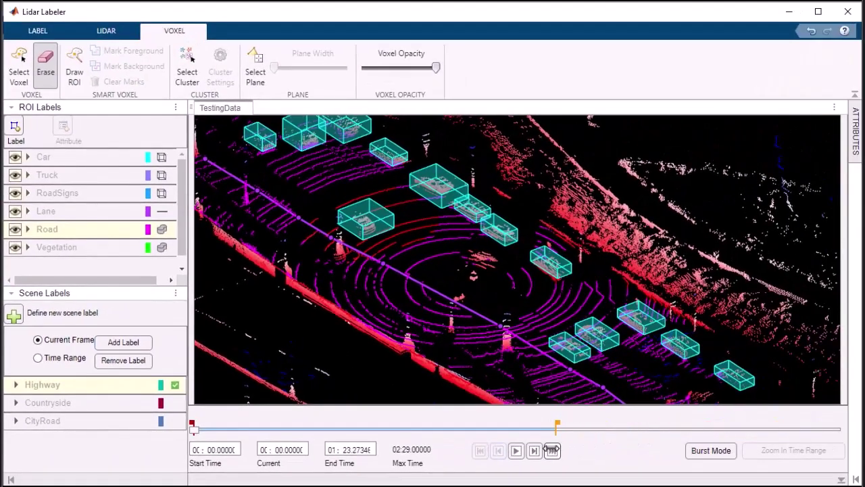
left_click(39, 359)
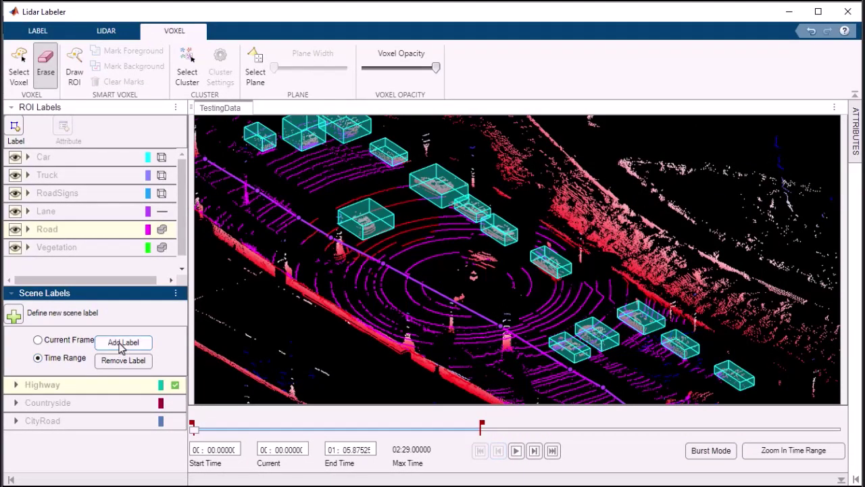
left_click_drag(195, 430, 396, 436)
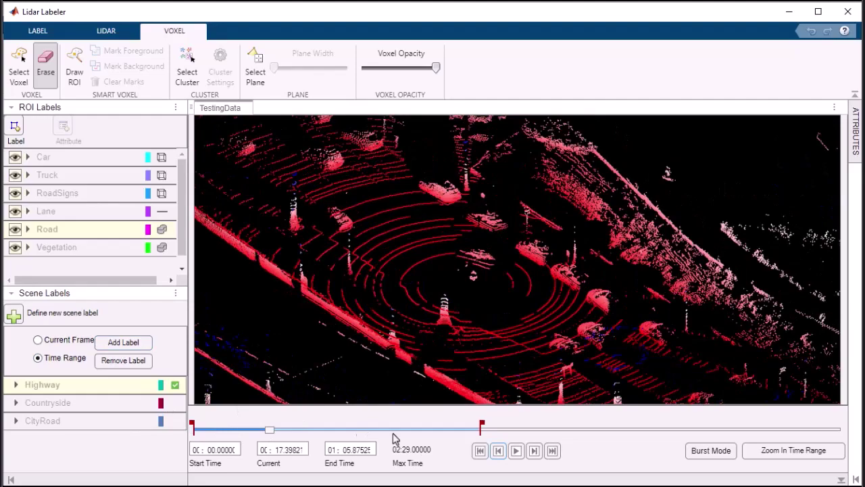
left_click(479, 452)
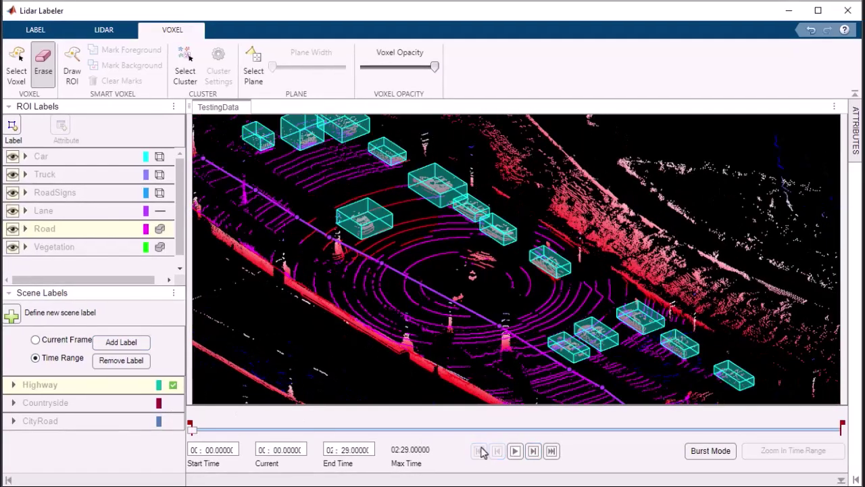
left_click(33, 31)
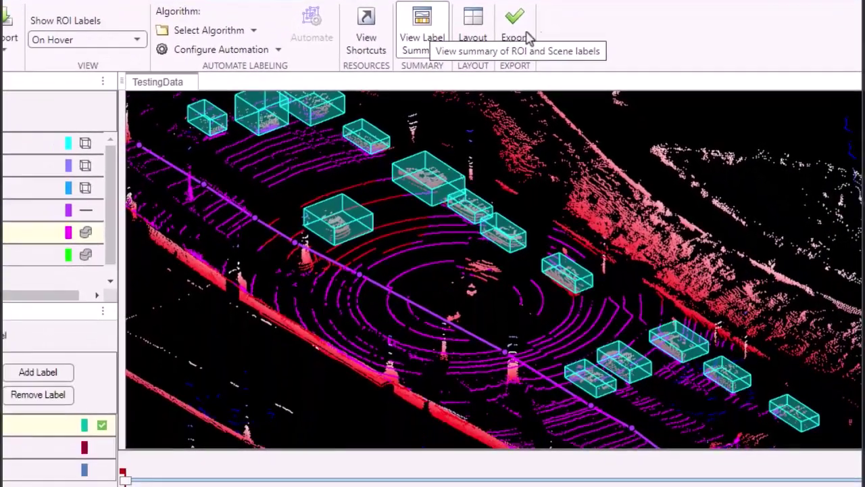
left_click(409, 125)
scroll(172, 220, "down", 5)
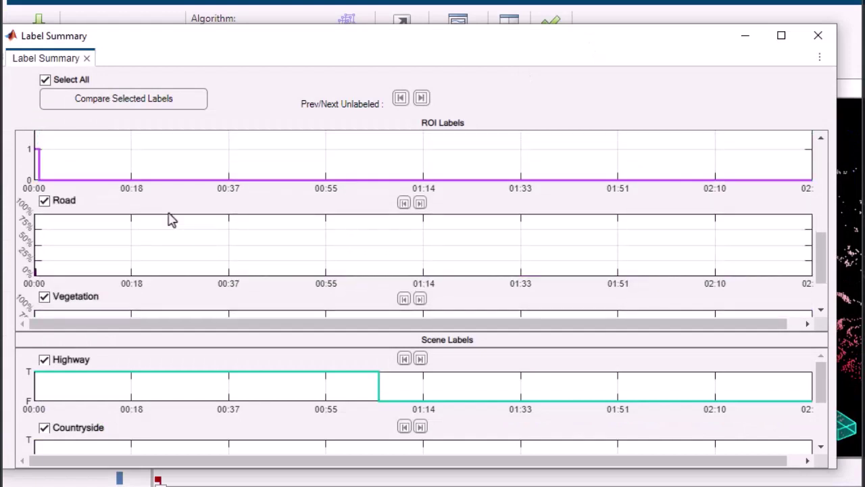
scroll(172, 220, "up", 5)
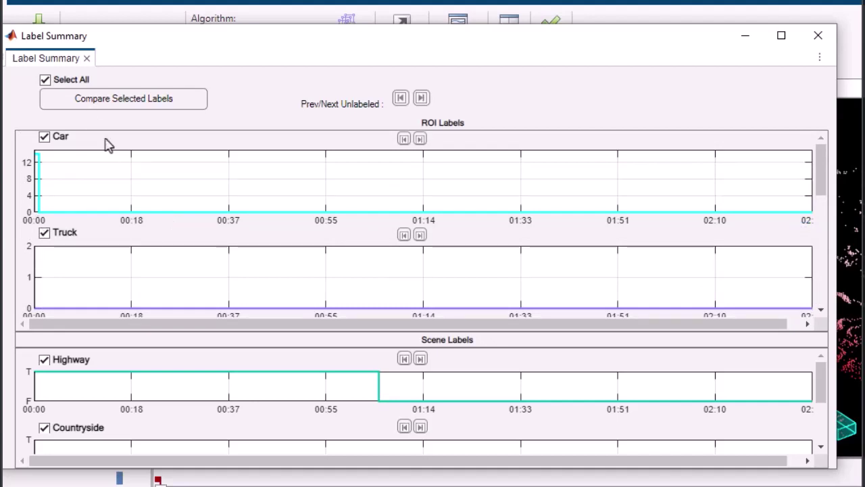
scroll(87, 318, "down", 2)
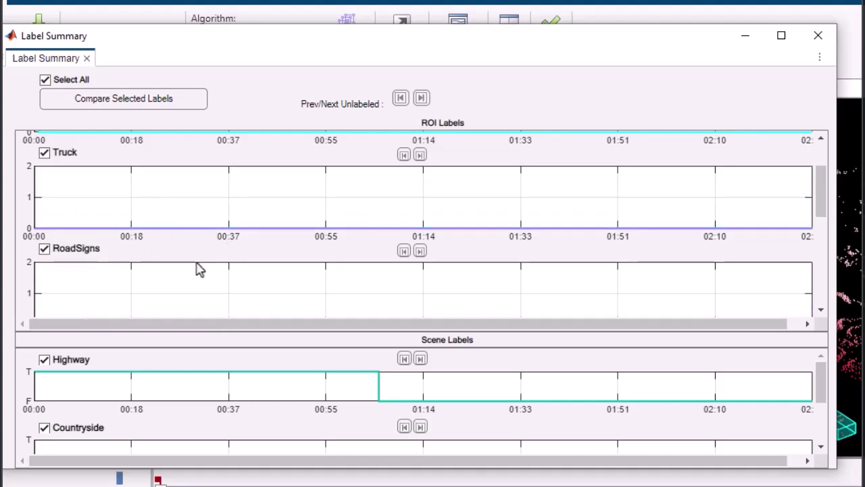
scroll(199, 268, "down", 3)
scroll(200, 269, "down", 1)
scroll(206, 392, "down", 2)
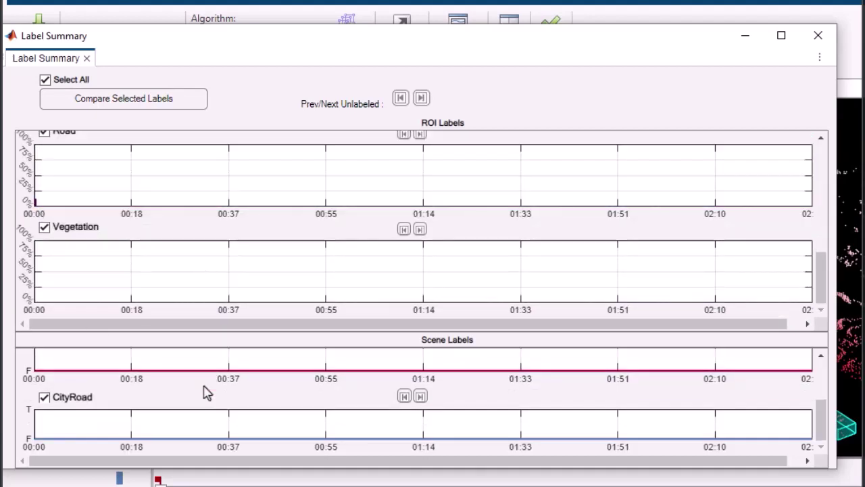
scroll(206, 392, "up", 2)
scroll(214, 232, "up", 5)
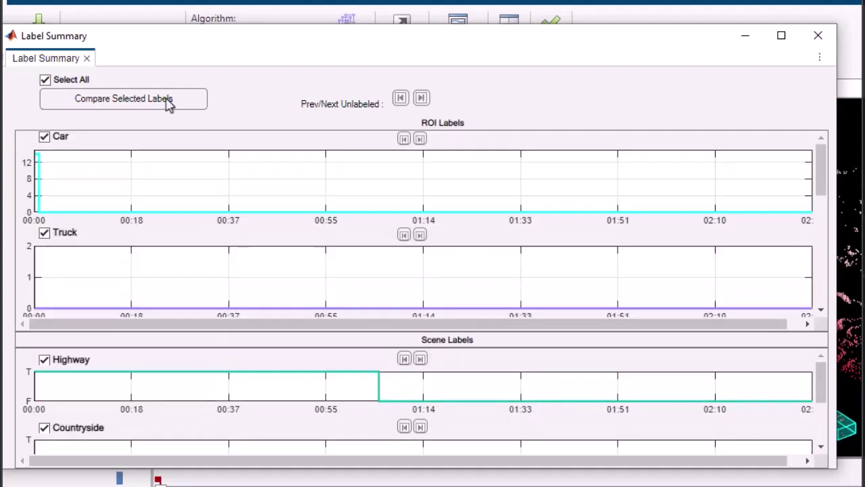
left_click(142, 106)
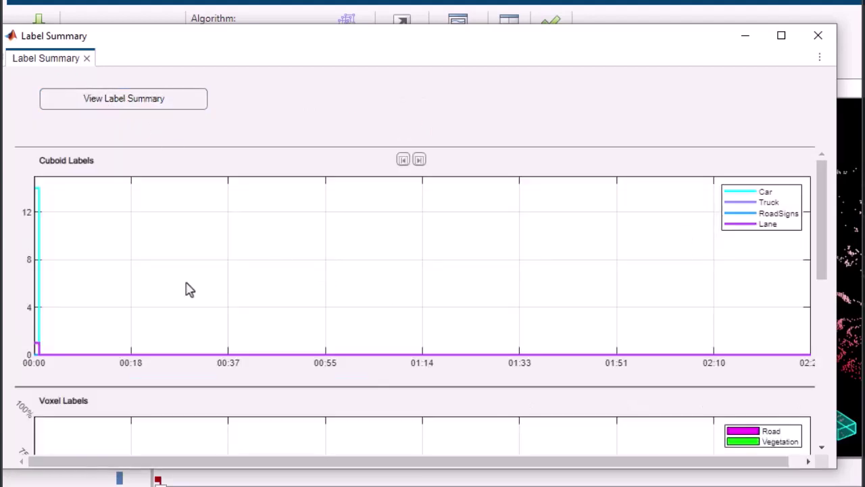
scroll(189, 290, "down", 8)
scroll(189, 289, "up", 2)
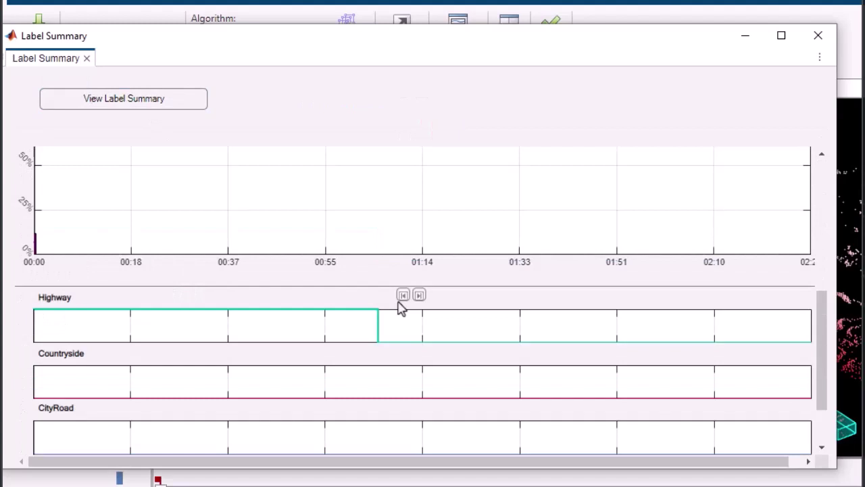
scroll(202, 325, "up", 8)
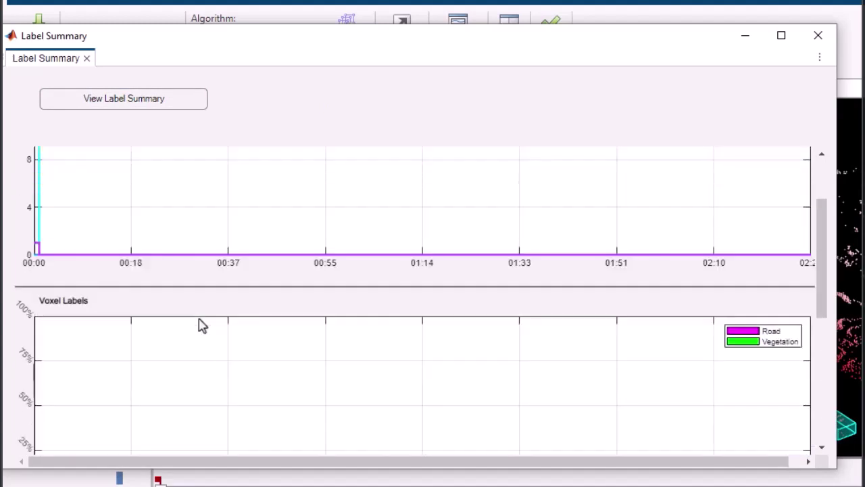
scroll(199, 317, "down", 8)
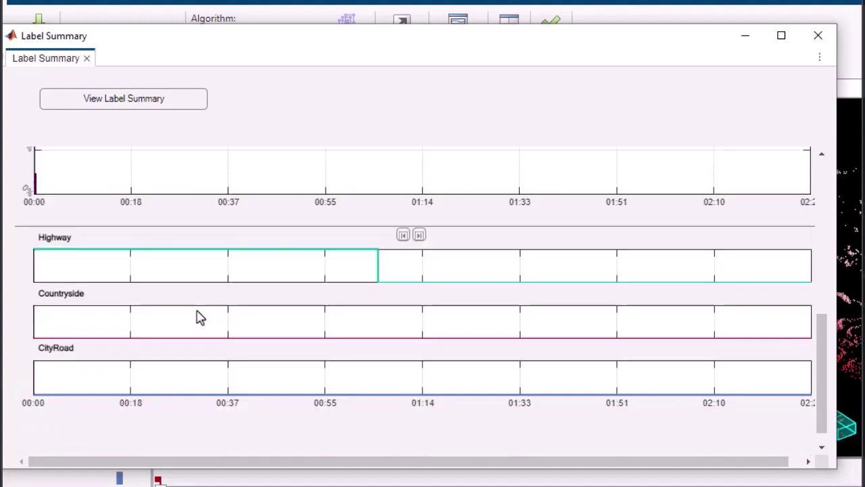
scroll(200, 318, "up", 2)
scroll(199, 317, "up", 8)
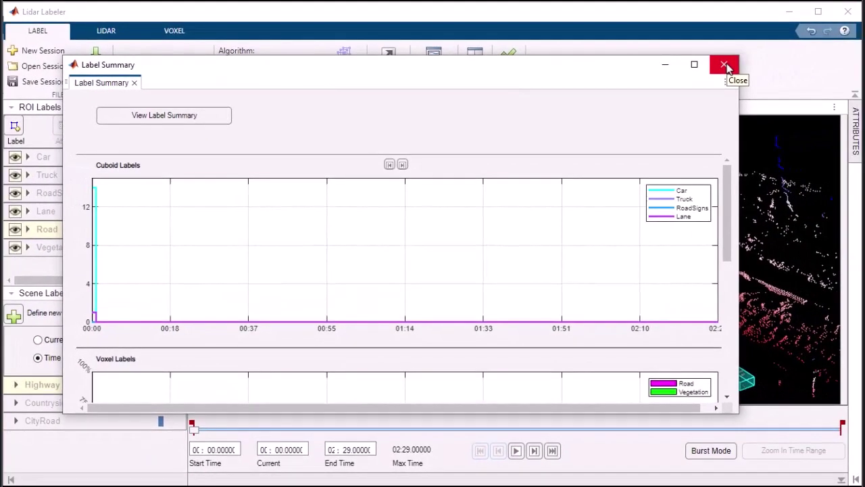
Step: Export the labels to the workspace as gTruth and inspect its 149×8 LabelData timetable
left_click(820, 37)
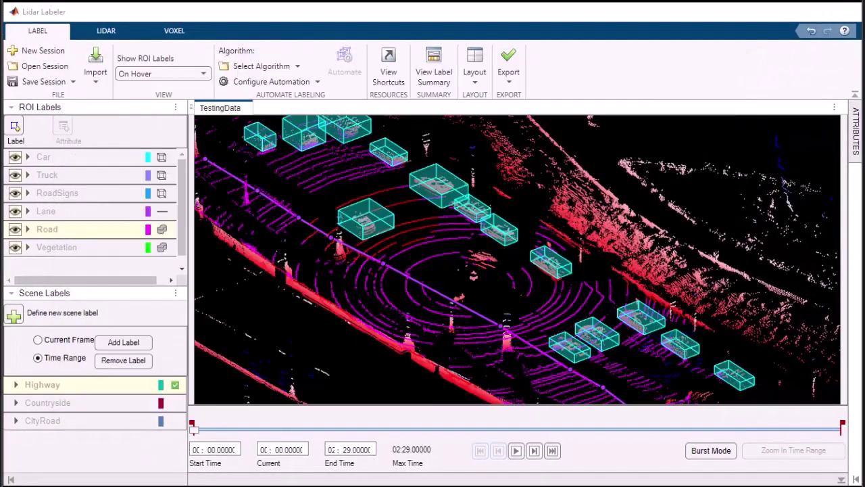
left_click(508, 81)
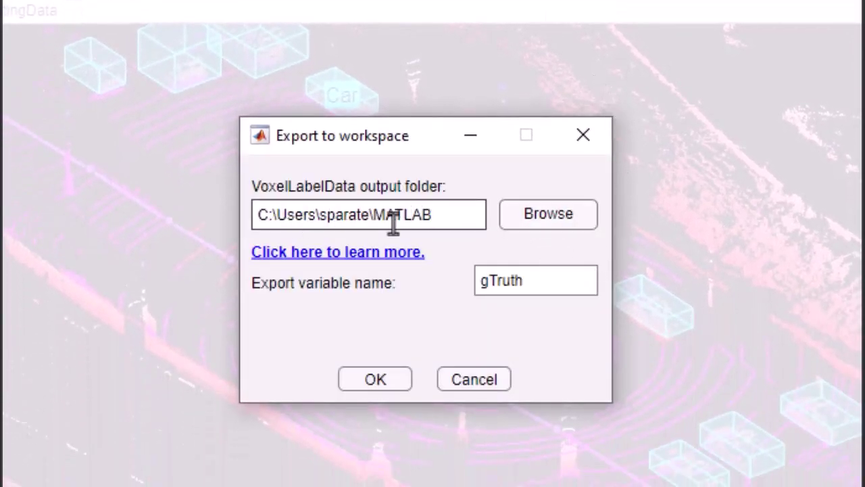
left_click(378, 380)
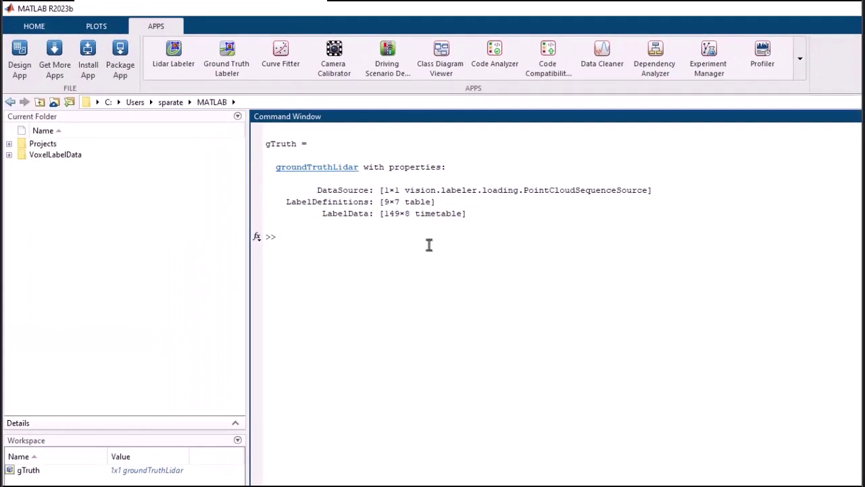
double_click(20, 473)
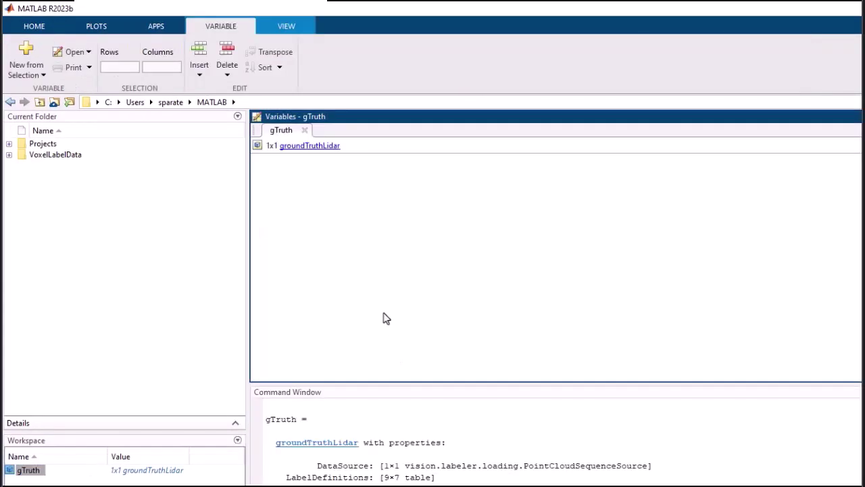
double_click(281, 199)
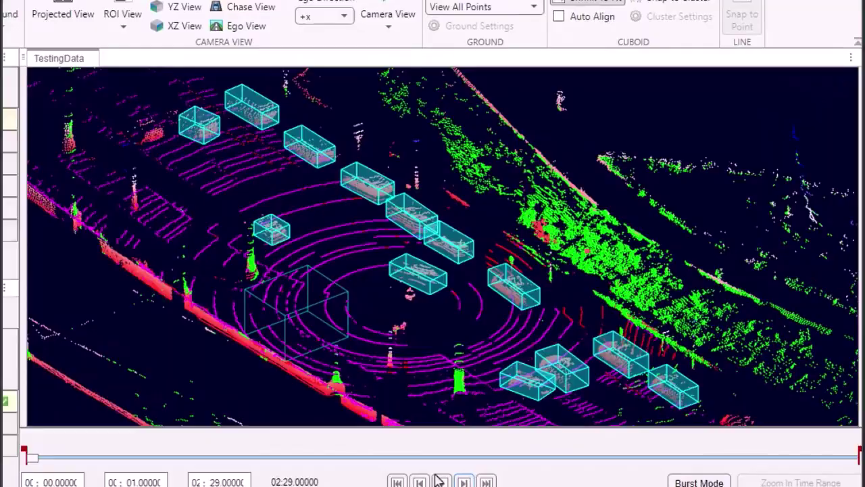
Step: Play the labeled lidar sequence, then scroll down the Lidar Toolbox product page
left_click(506, 457)
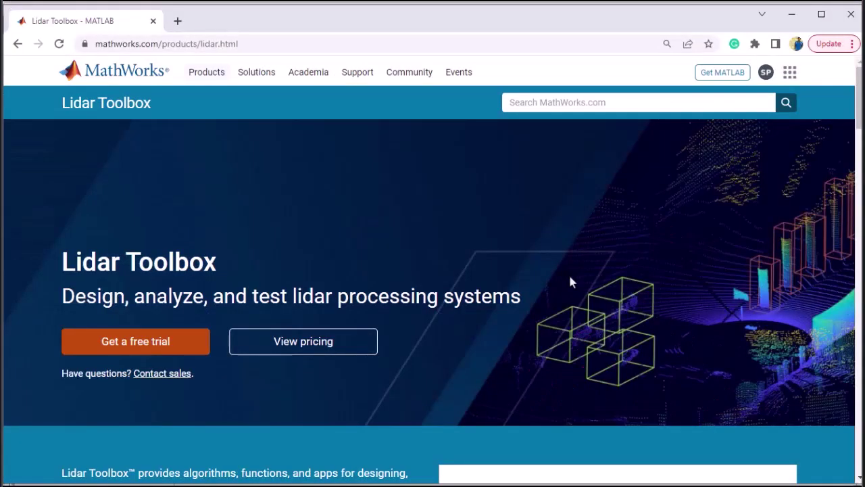
scroll(570, 277, "down", 7)
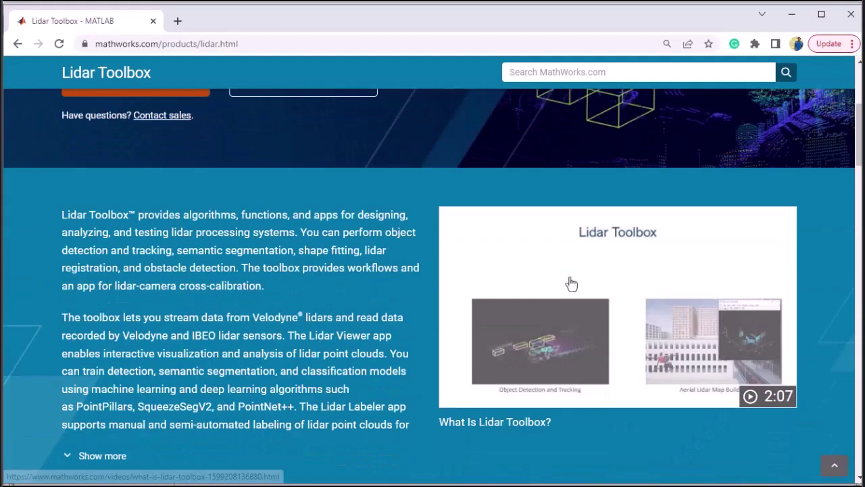
scroll(570, 284, "down", 8)
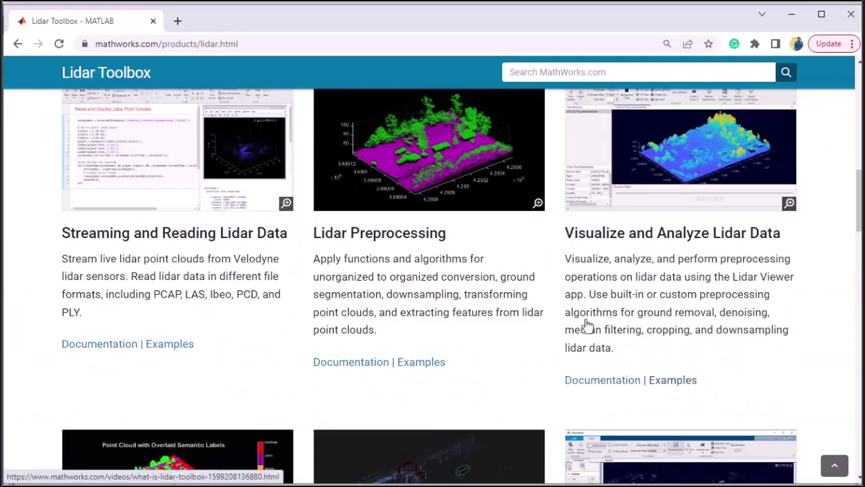